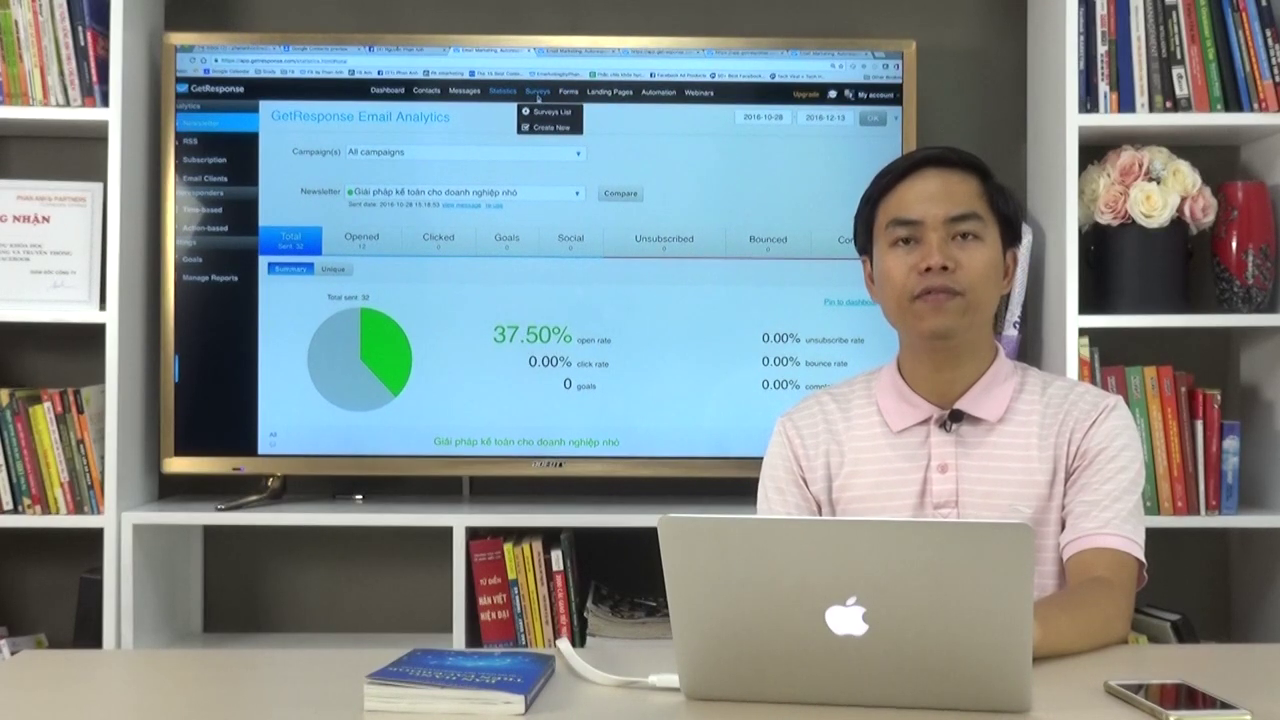
- Create a new survey and give it the name and title "Thử tạo mẫu"
{"action": "mouse_move", "coordinate": [438, 95]}
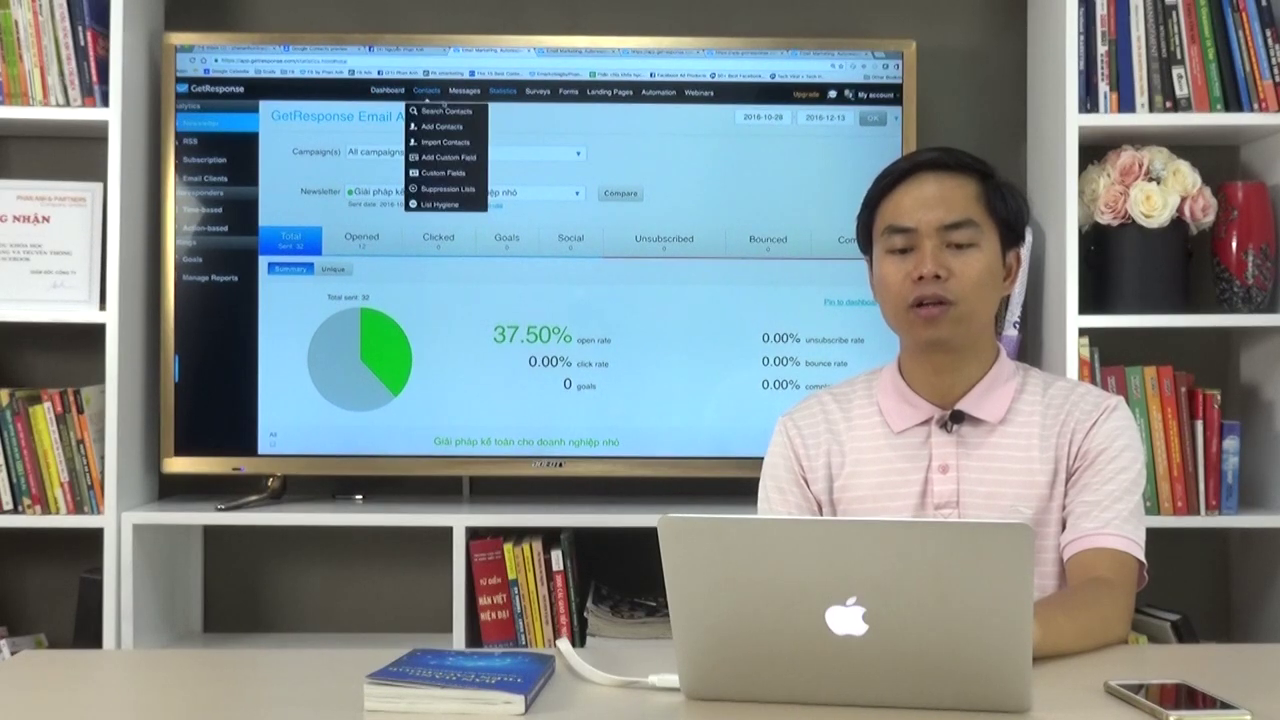
{"action": "mouse_move", "coordinate": [499, 97]}
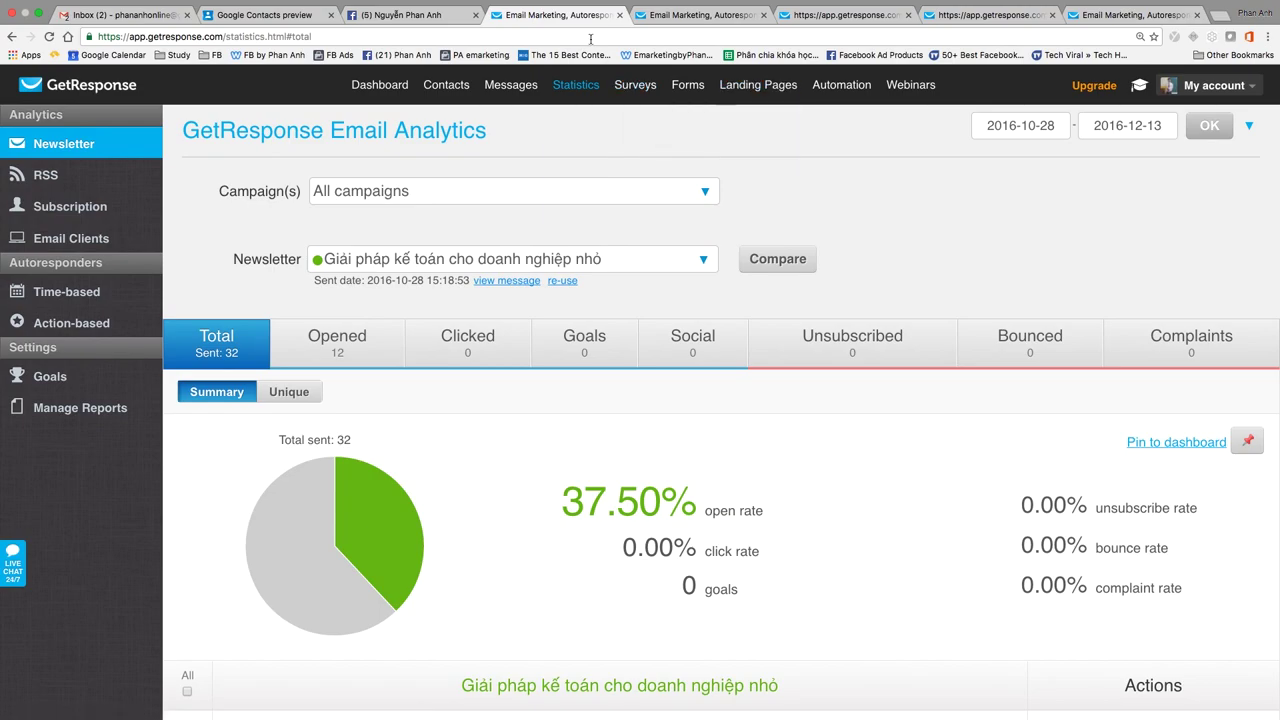
{"action": "left_click", "coordinate": [648, 150]}
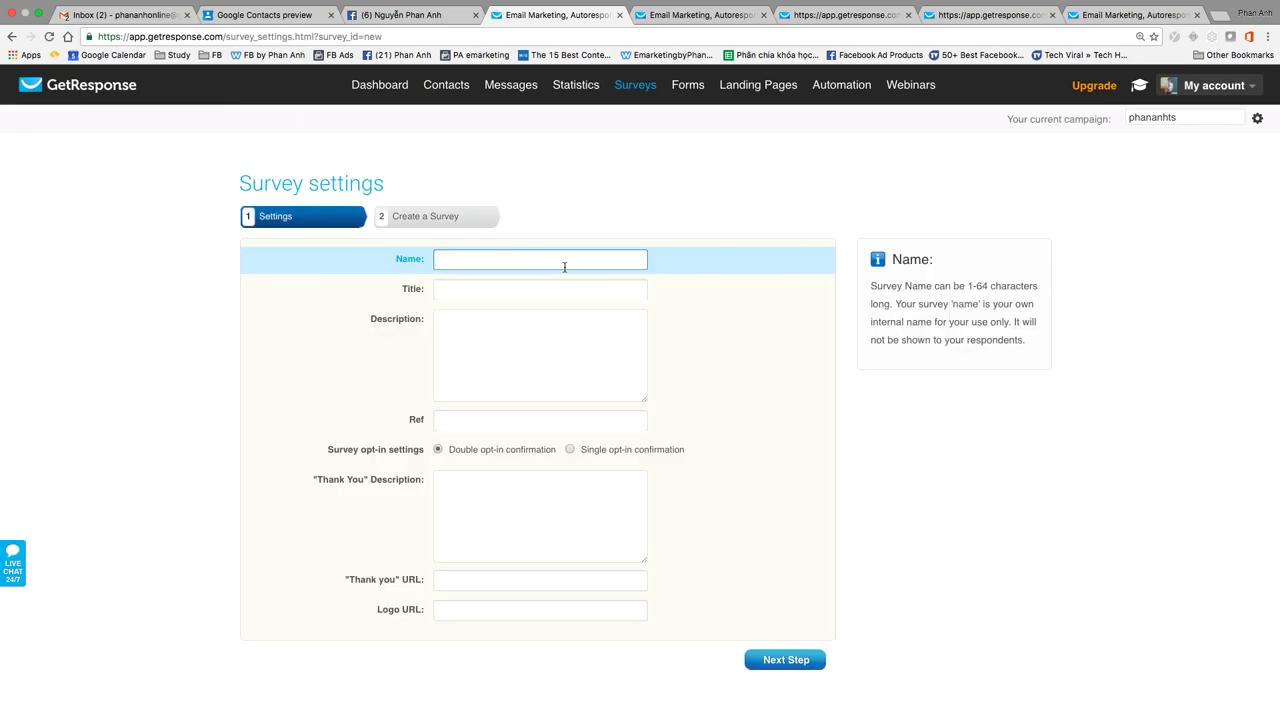
{"action": "type", "text": "T"}
{"action": "type", "text": "e"}
{"action": "key", "text": "BackSpace"}
{"action": "type", "text": "hử tạo mẫu"}
{"action": "left_click", "coordinate": [540, 289]}
{"action": "type", "text": "Thử tạo mẫu"}
{"action": "key", "text": "Tab"}
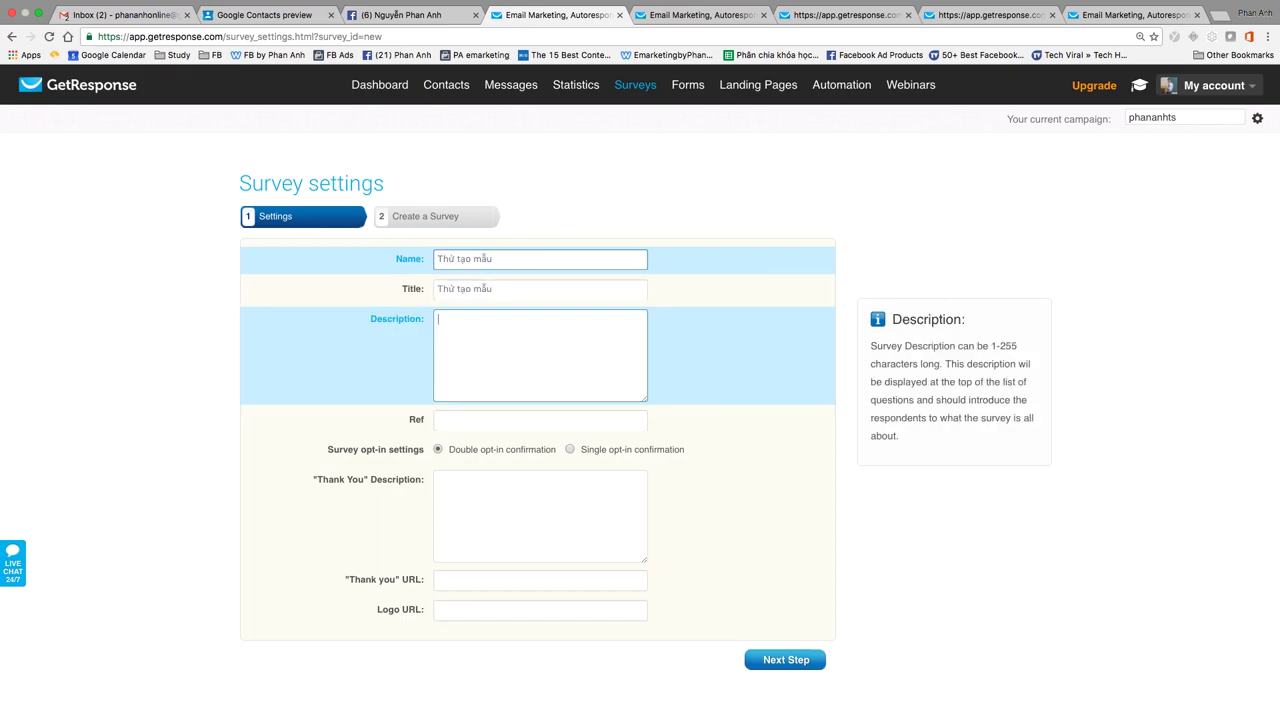
- Fill in both the survey description and the Ref field with "Thử tạo mẫu"
{"action": "type", "text": "Thử tạo mẫu"}
{"action": "key", "text": "Tab"}
{"action": "type", "text": "Thử tạo mẫu"}
{"action": "key", "text": "Tab"}
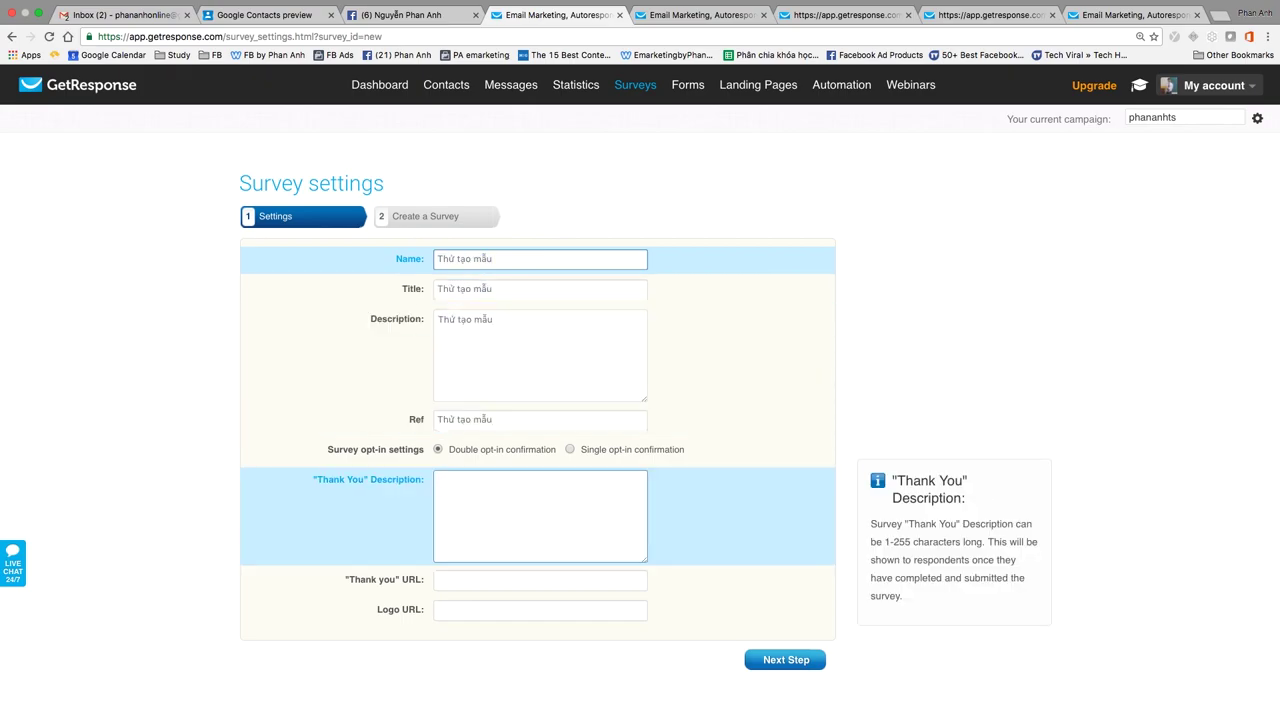
- Choose single opt-in confirmation and set the survey's thank-you description to "Xin cảm ơn."
{"action": "type", "text": "Thử tạo mẫu"}
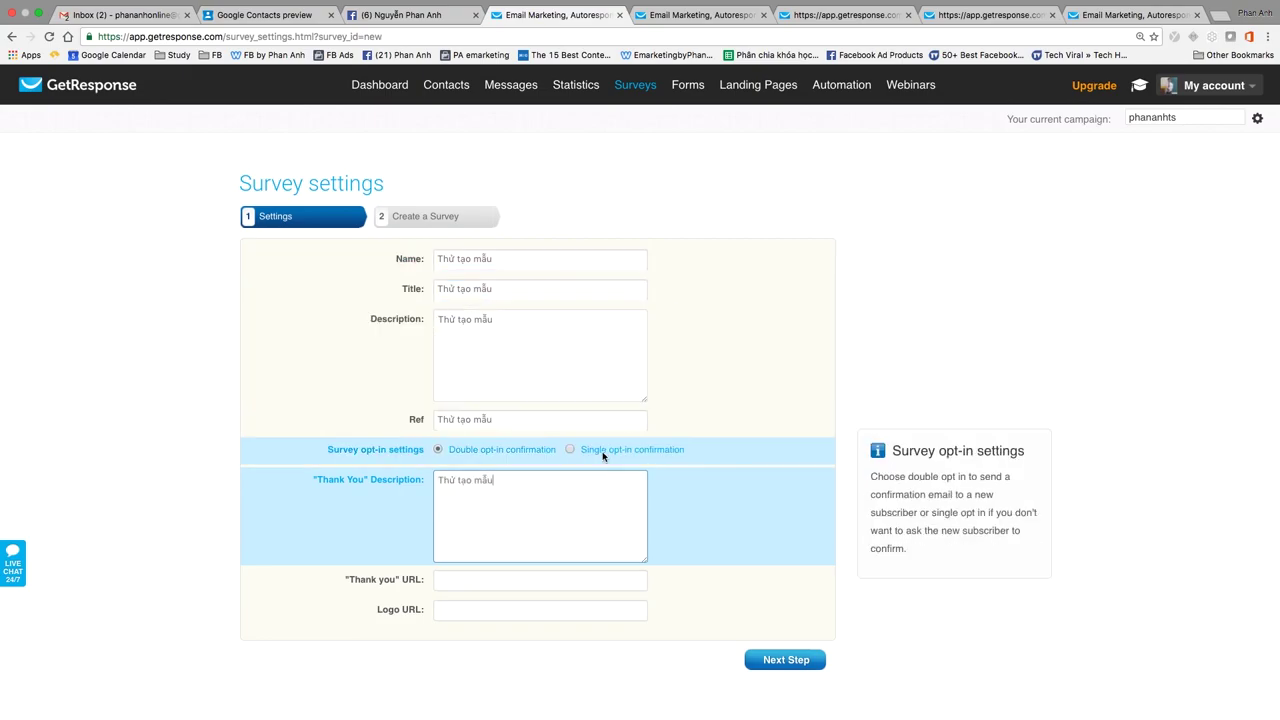
{"action": "left_click", "coordinate": [569, 449]}
{"action": "left_click", "coordinate": [528, 480]}
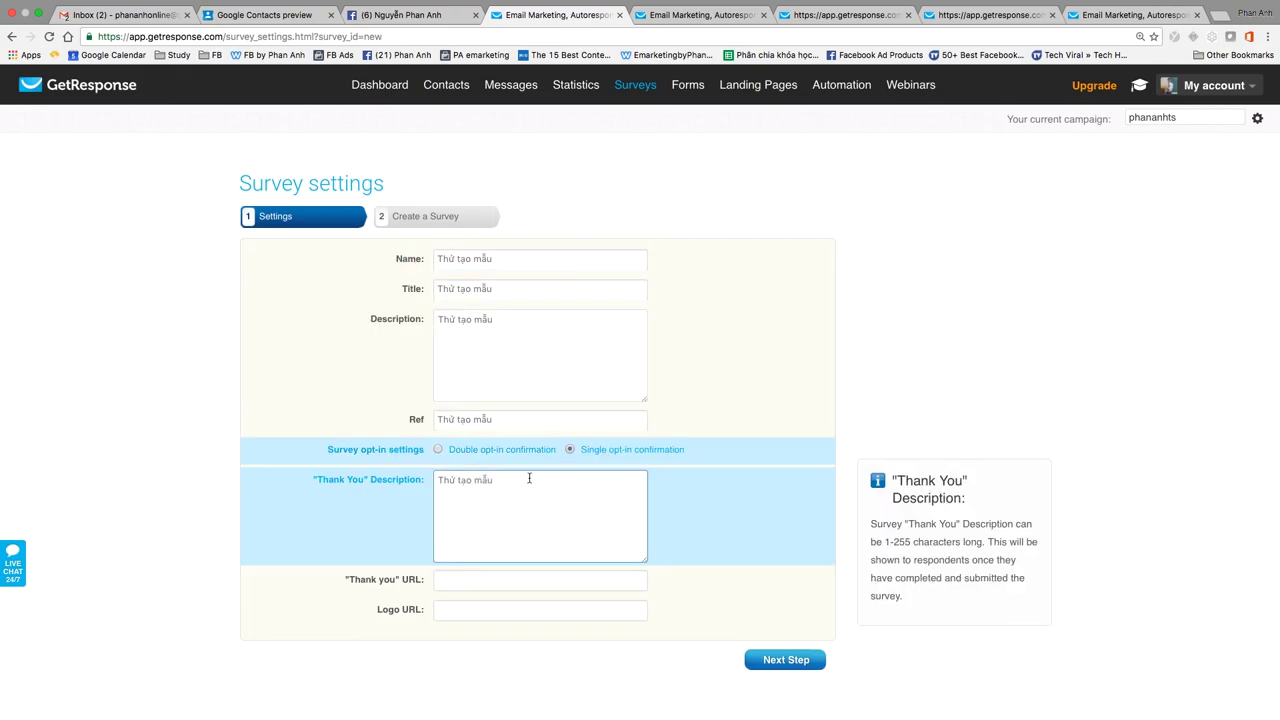
{"action": "key", "text": "super+a"}
{"action": "type", "text": "Xin cám"}
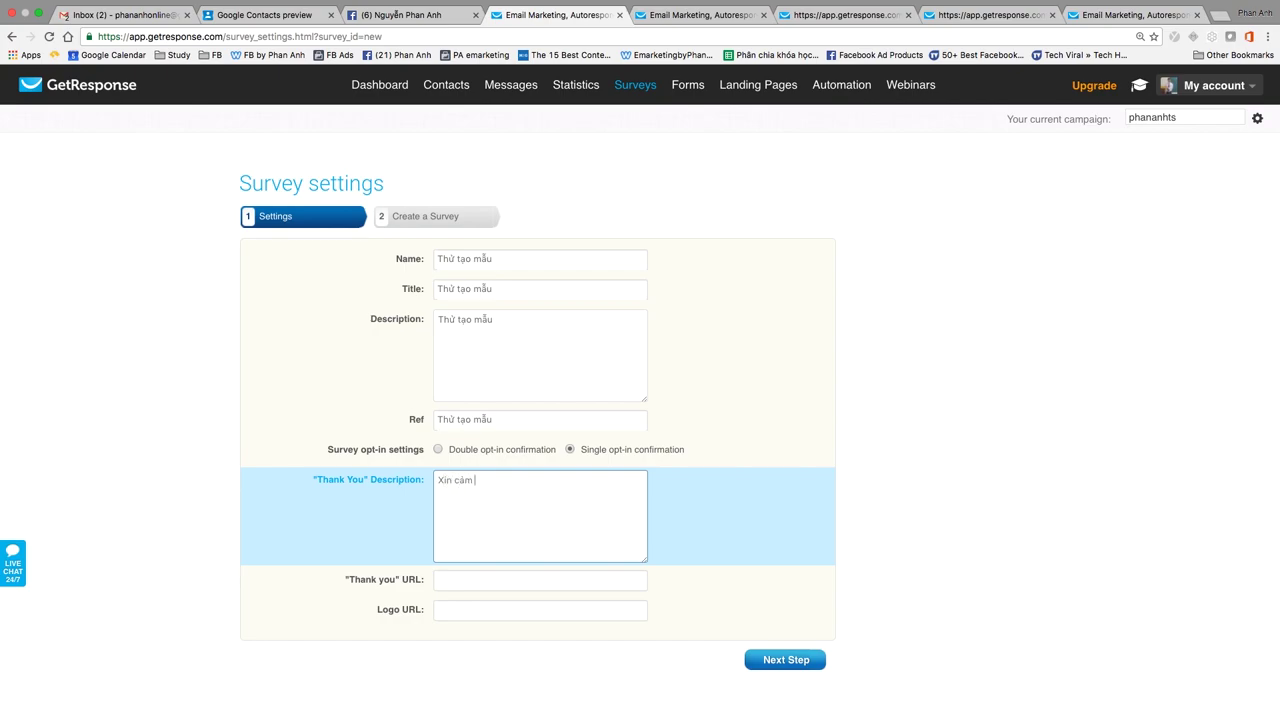
{"action": "left_click", "coordinate": [575, 588]}
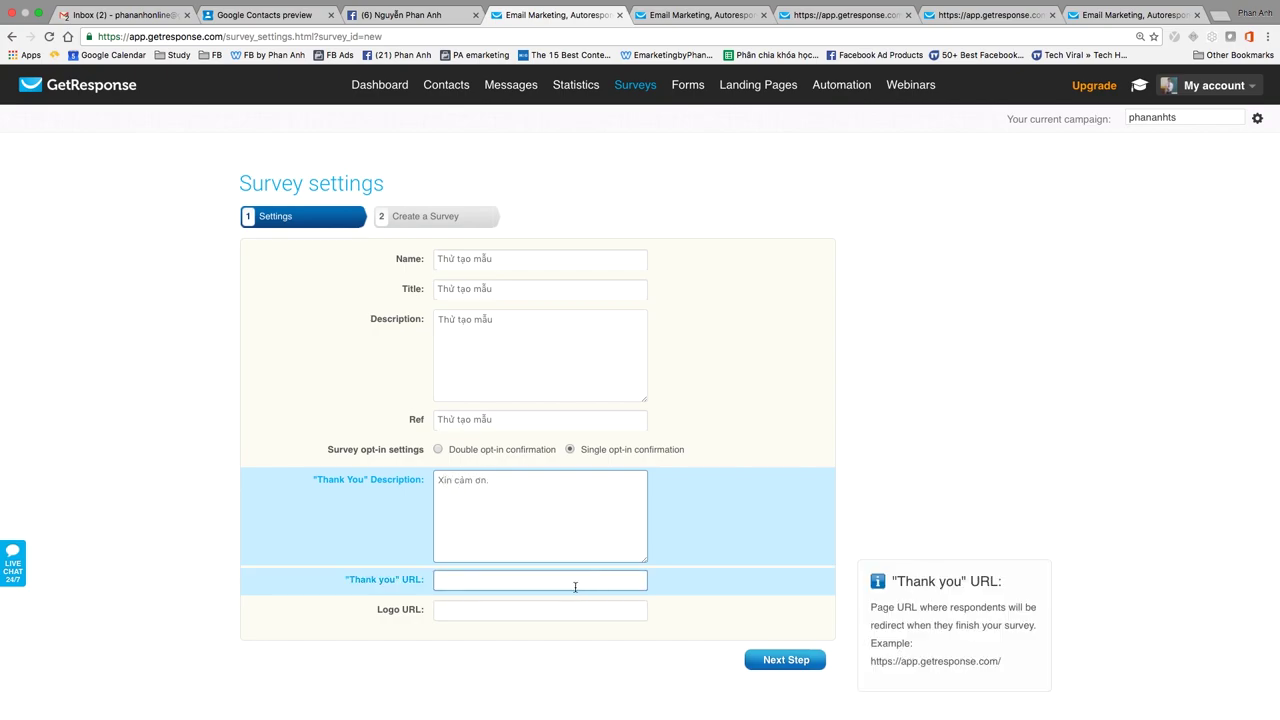
{"action": "type", "text": "http:"}
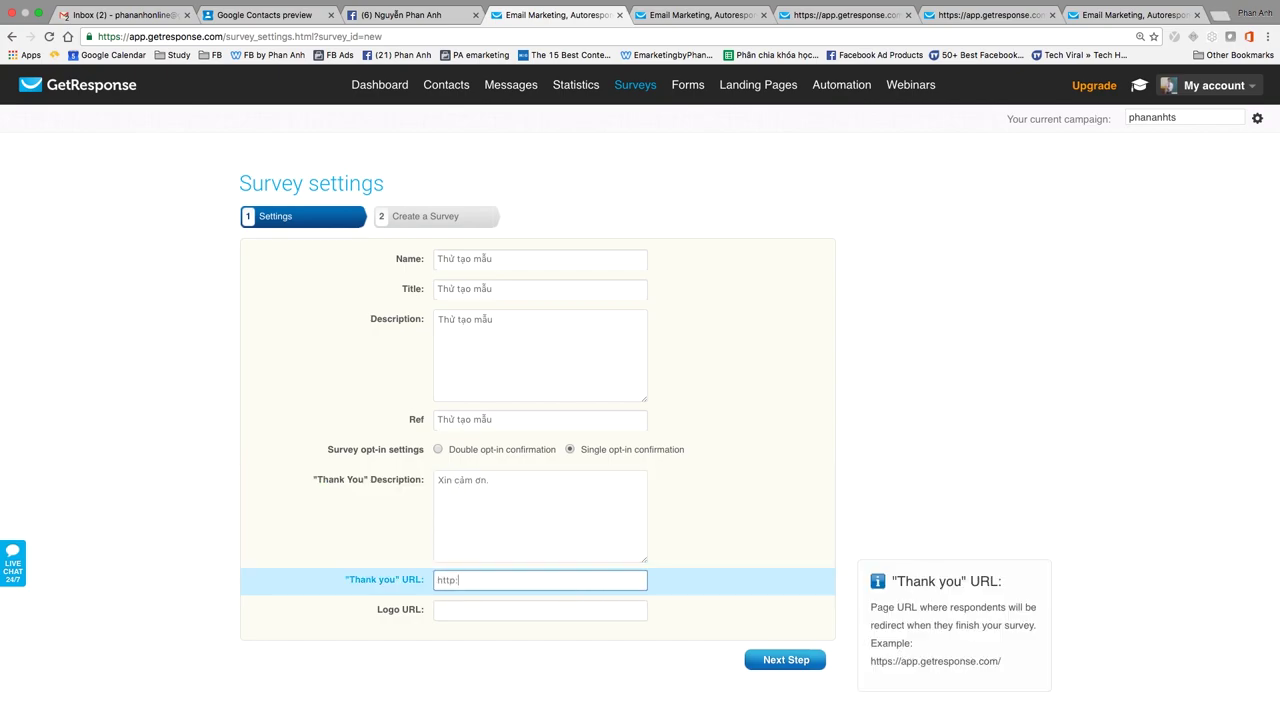
{"action": "type", "text": "//phananhonline.com"}
{"action": "left_click", "coordinate": [1220, 17]}
{"action": "left_click", "coordinate": [1010, 15]}
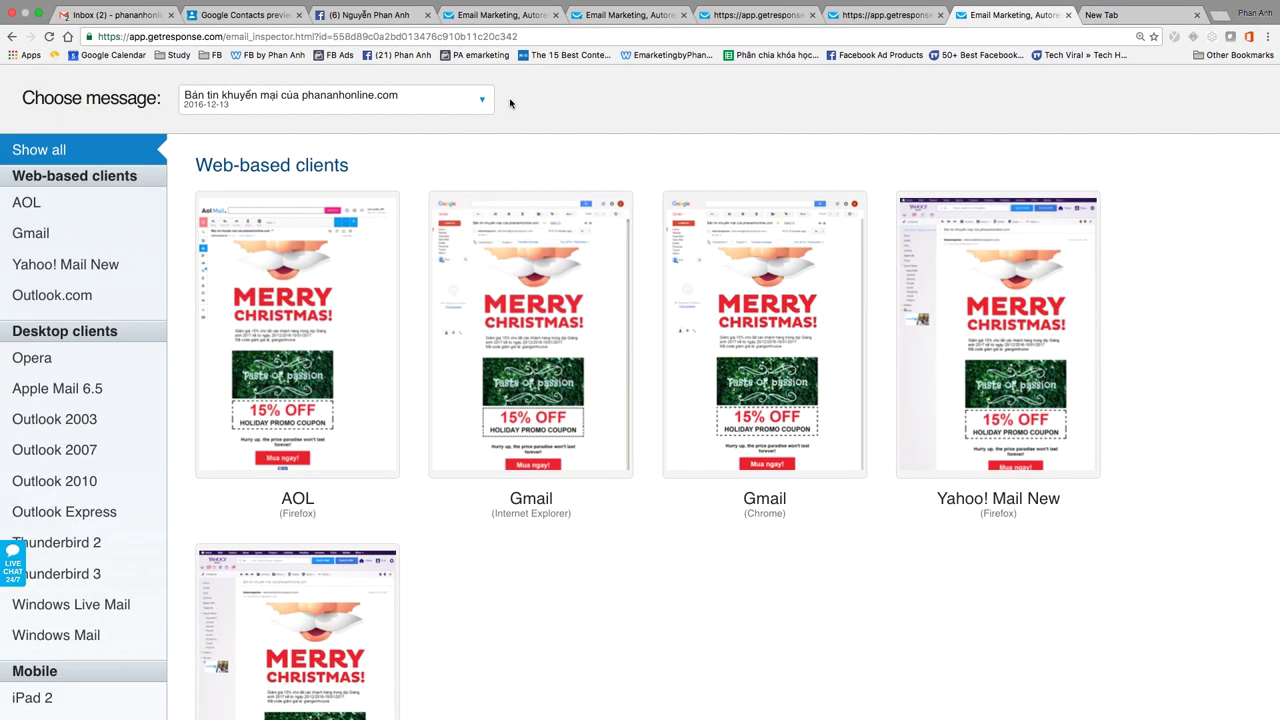
{"action": "key", "text": "super+4"}
{"action": "left_click", "coordinate": [765, 663]}
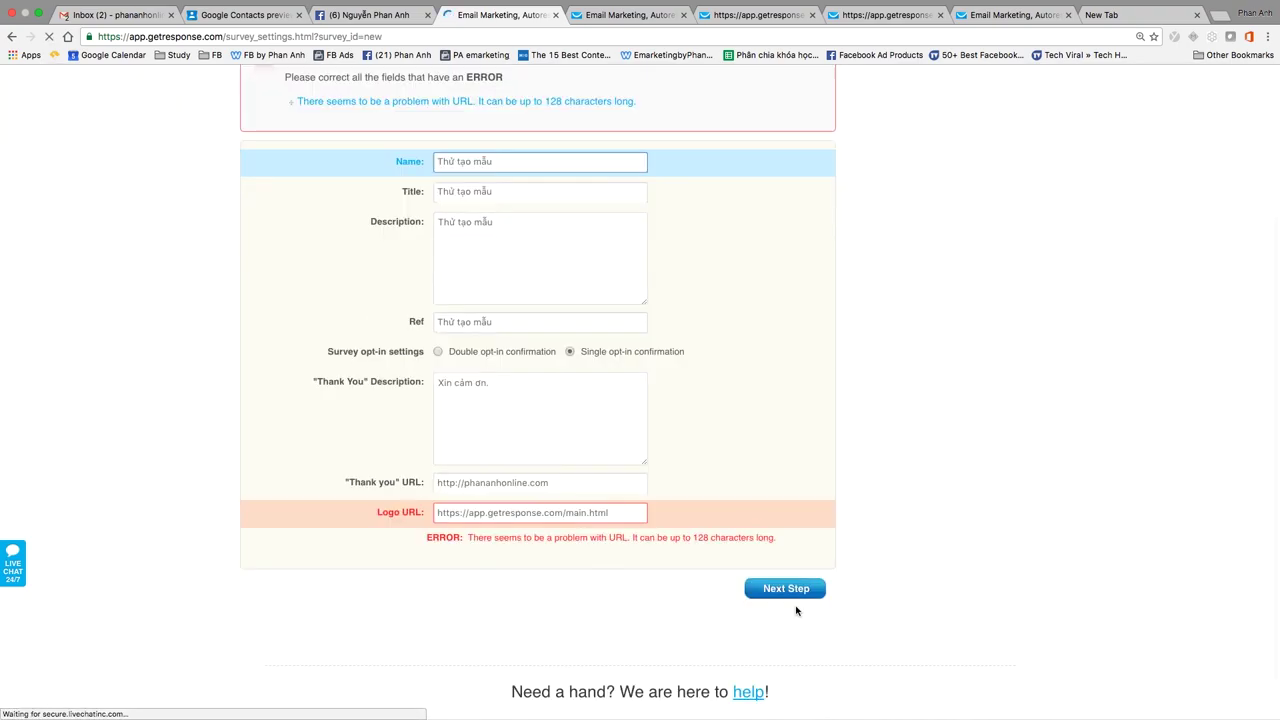
{"action": "left_click", "coordinate": [561, 482]}
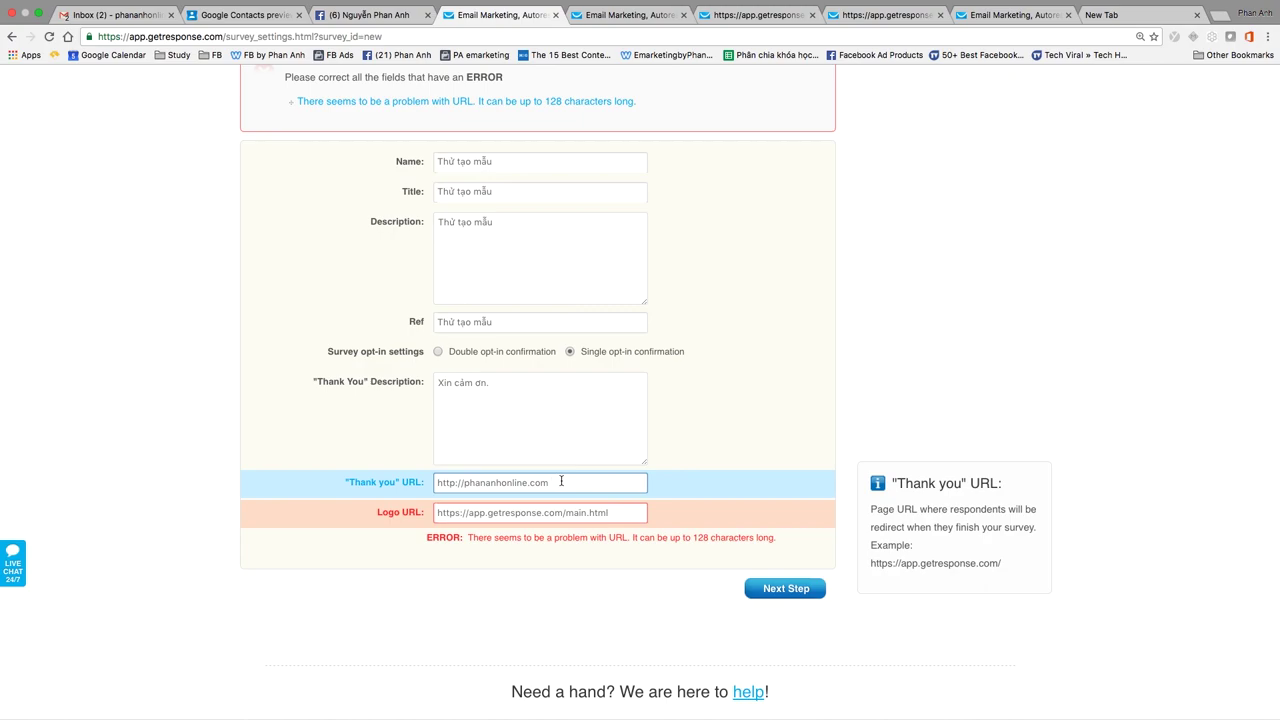
{"action": "mouse_move", "coordinate": [634, 520]}
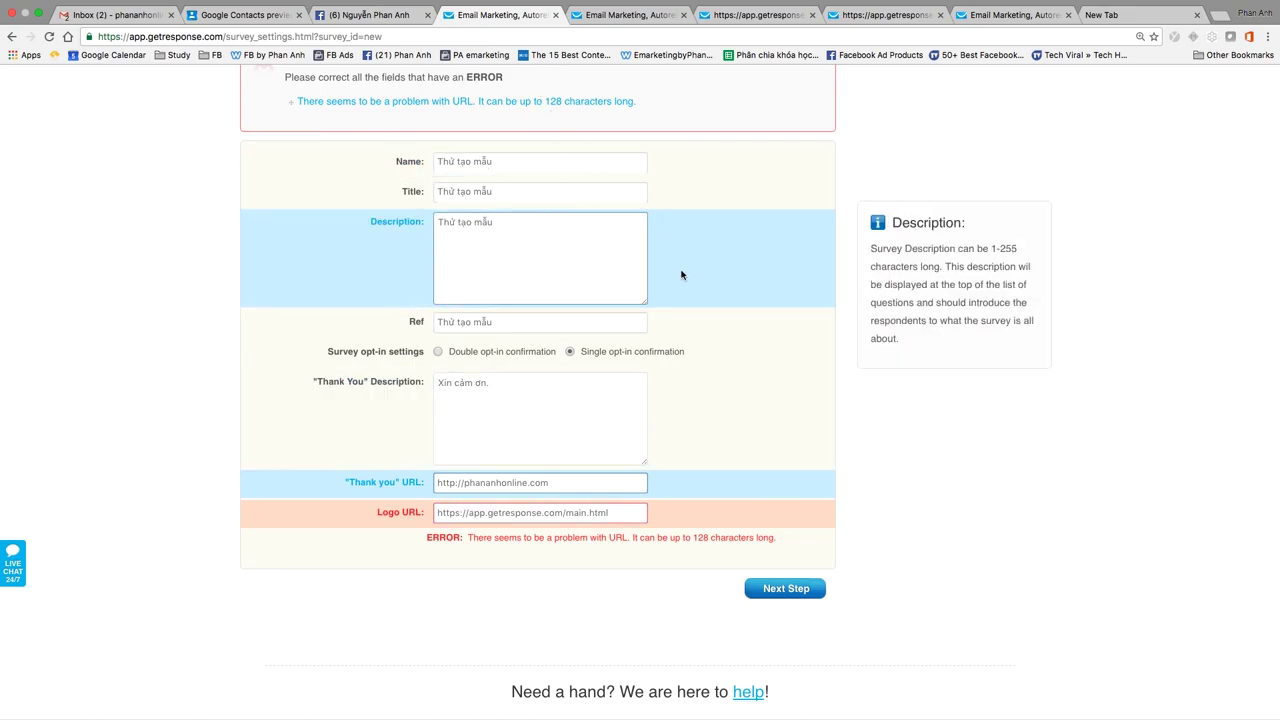
{"action": "scroll", "coordinate": [716, 329], "scroll_direction": "up", "scroll_amount": 2}
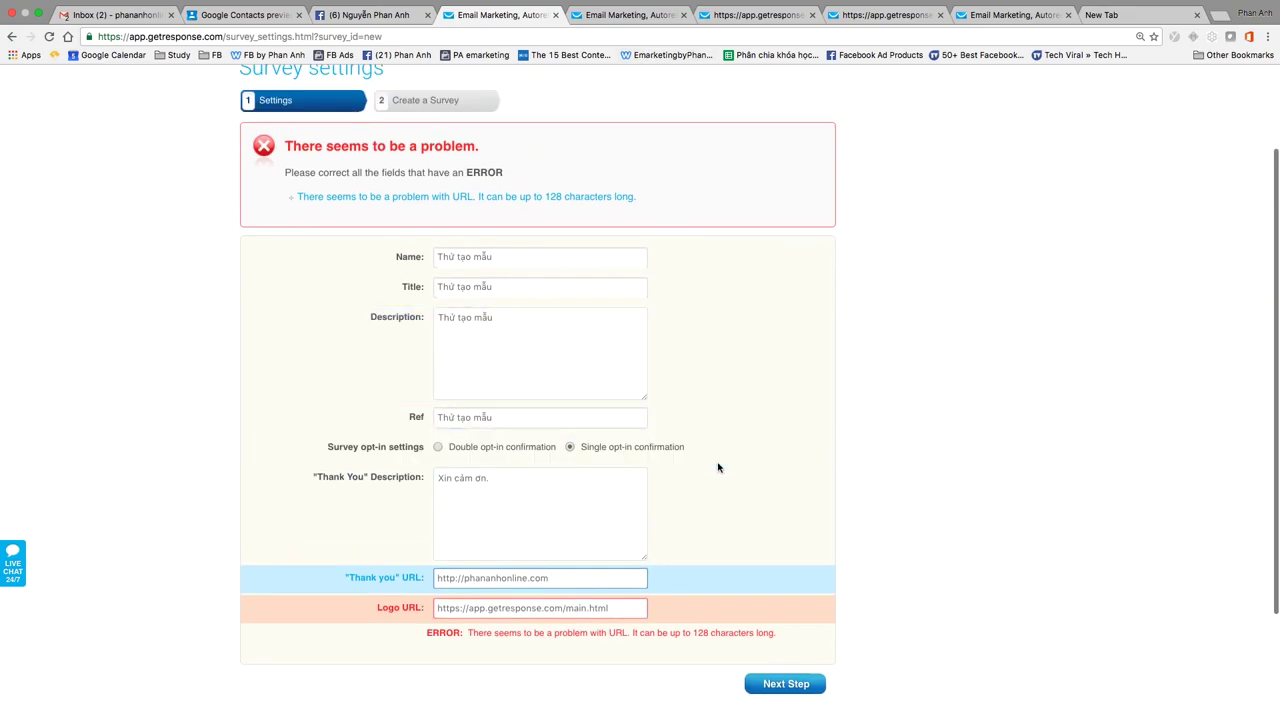
{"action": "scroll", "coordinate": [717, 467], "scroll_direction": "down", "scroll_amount": 1}
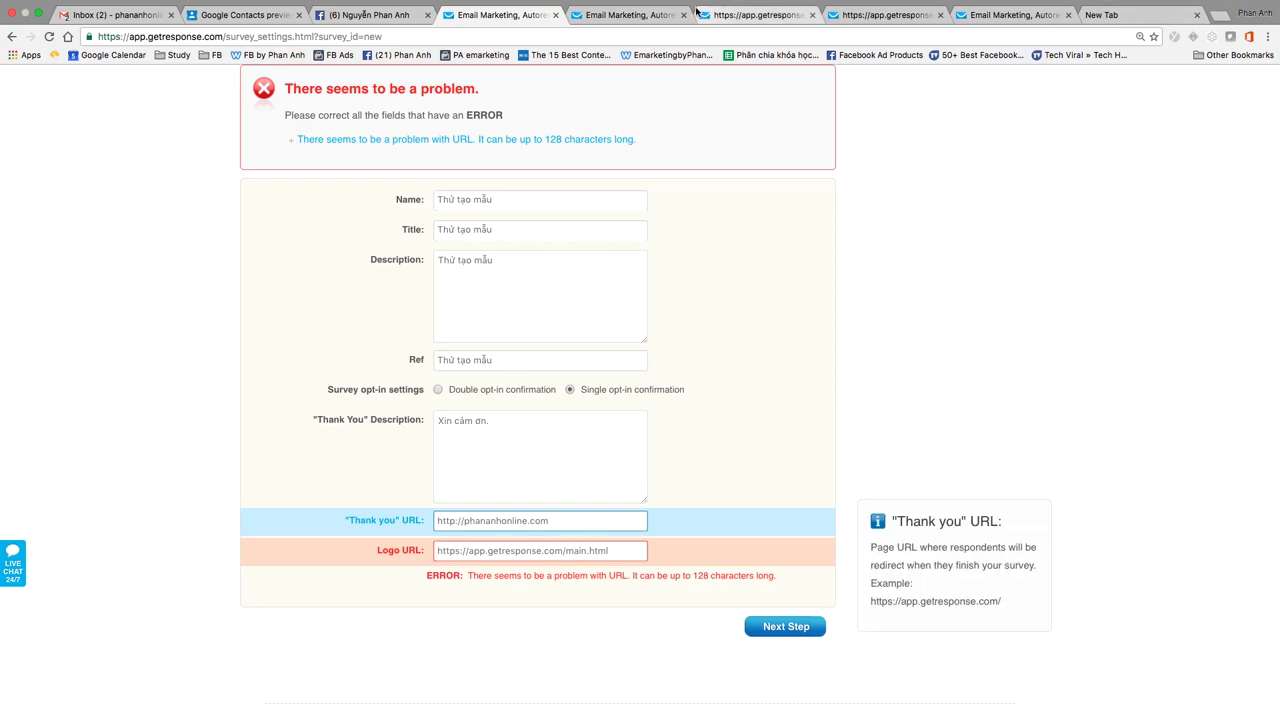
- Find the PractAbility logo through a Google search for "pa logo" and copy the address of its image file
{"action": "left_click", "coordinate": [1101, 14]}
{"action": "type", "text": "pa"}
{"action": "key", "text": "Down"}
{"action": "key", "text": "Return"}
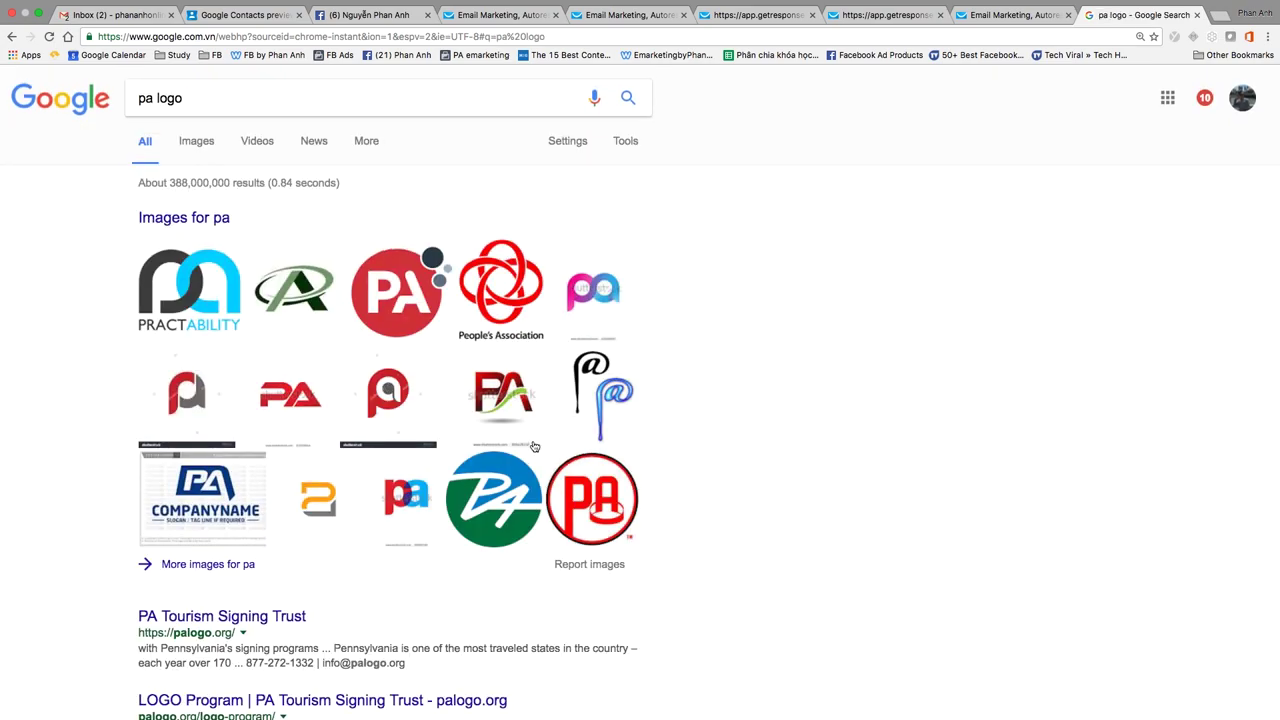
{"action": "left_click", "coordinate": [198, 306]}
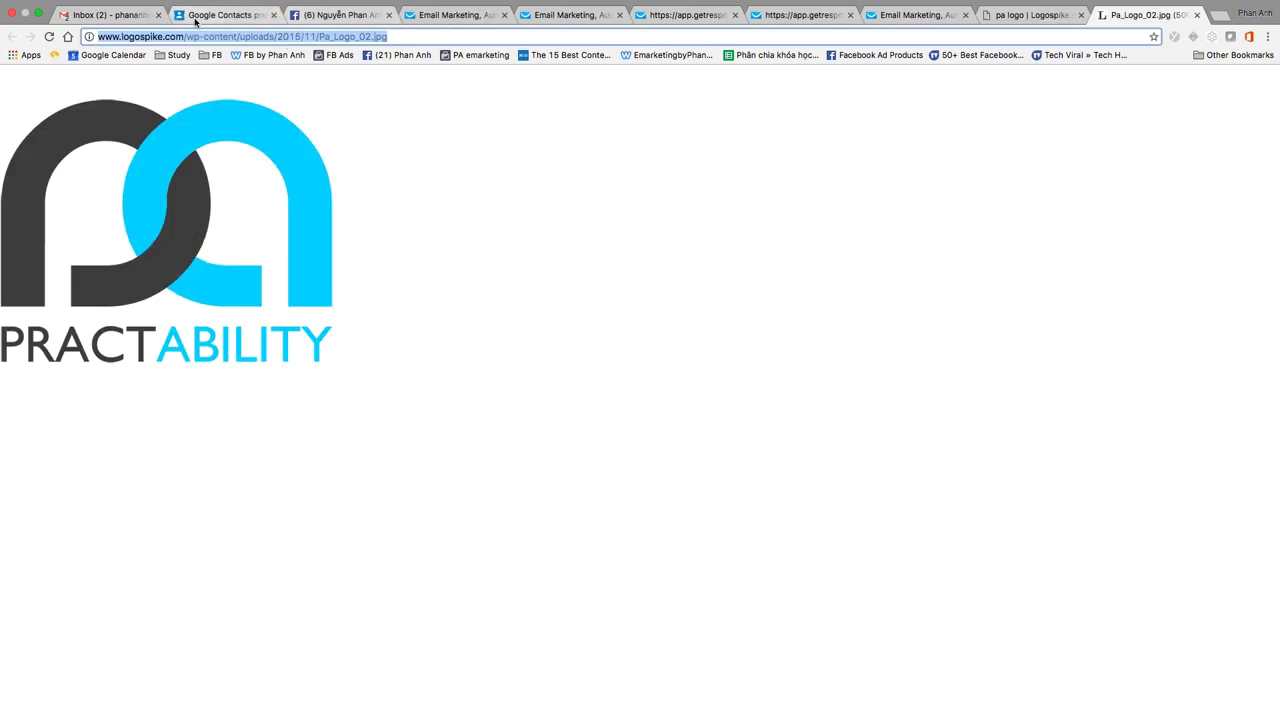
{"action": "left_click", "coordinate": [577, 16]}
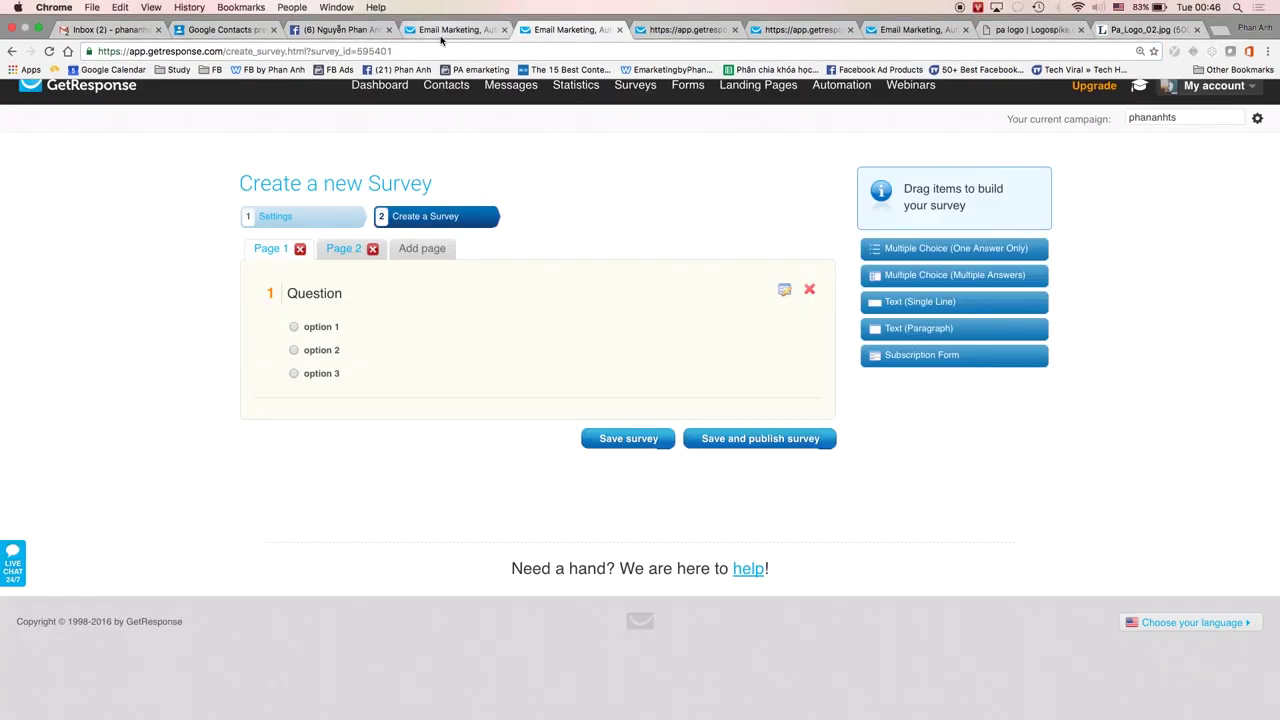
{"action": "left_click", "coordinate": [441, 36]}
{"action": "key", "text": "super+a"}
{"action": "type", "text": "http://www.logospike.com/wp-content/uploads/2015/11/Pa_Logo_02.jpg"}
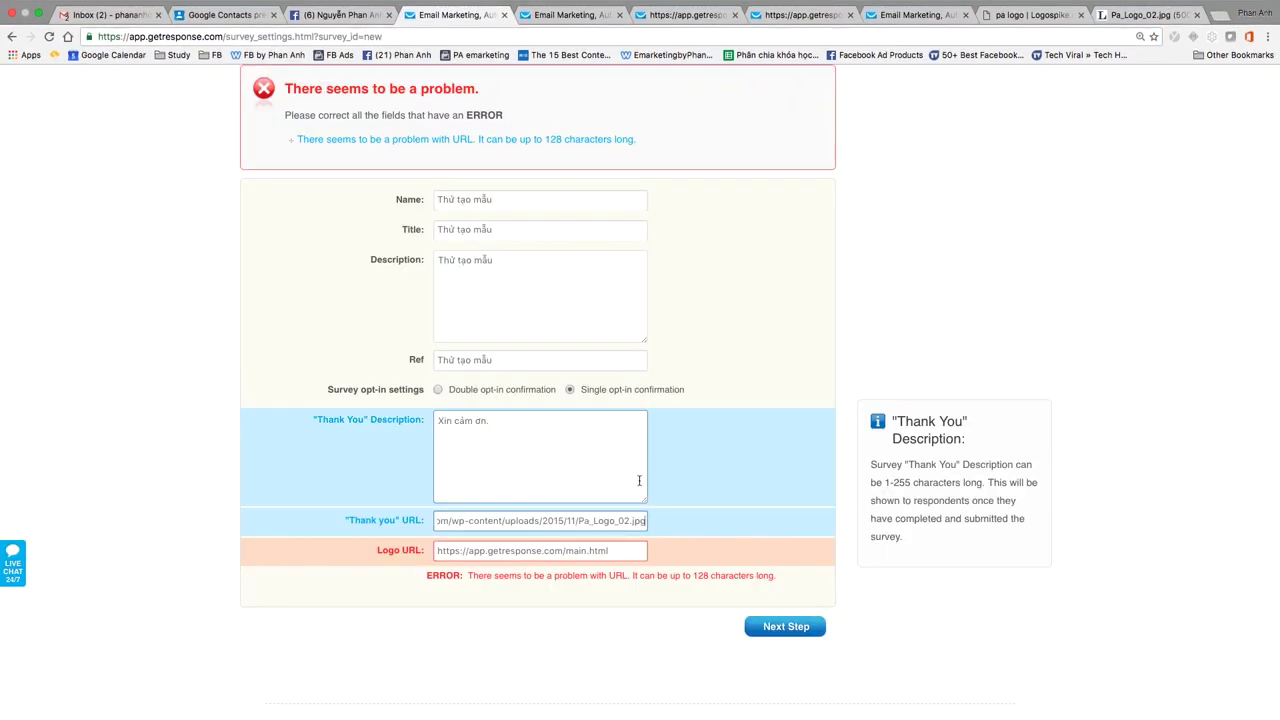
{"action": "key", "text": "Tab"}
{"action": "type", "text": "http://www.logospike.com/wp-content/uploads/2015/11/Pa_Logo_02.jpg"}
{"action": "left_click", "coordinate": [798, 630]}
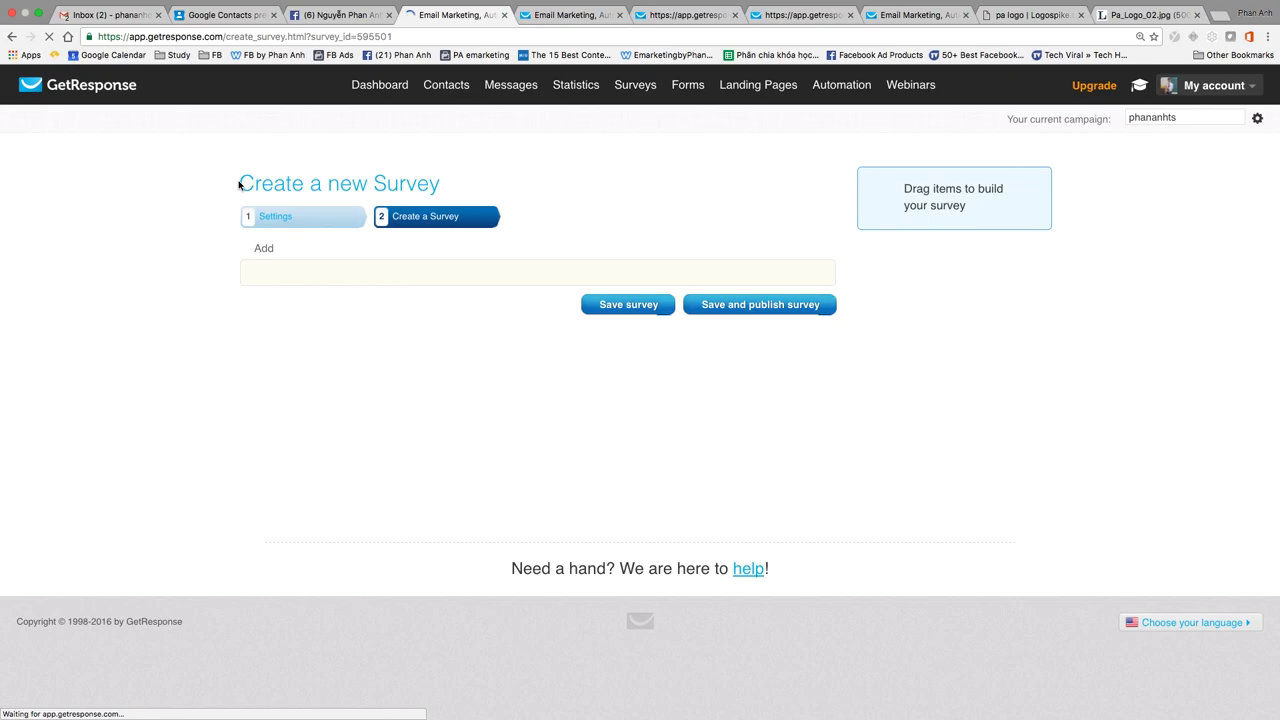
{"action": "triple_click", "coordinate": [447, 172]}
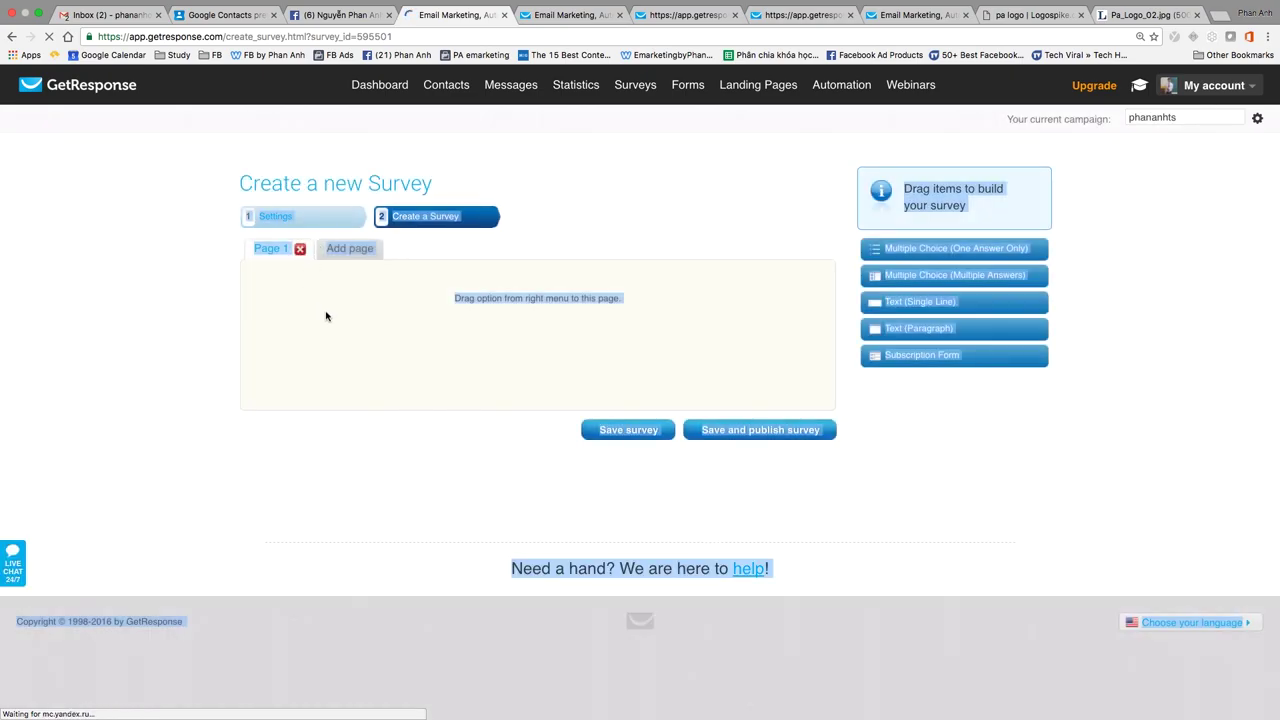
{"action": "left_click", "coordinate": [171, 301]}
- Add a Multiple Choice (One Answer Only) question to page 1 of the survey
{"action": "mouse_move", "coordinate": [511, 84]}
{"action": "key", "text": "super+equal"}
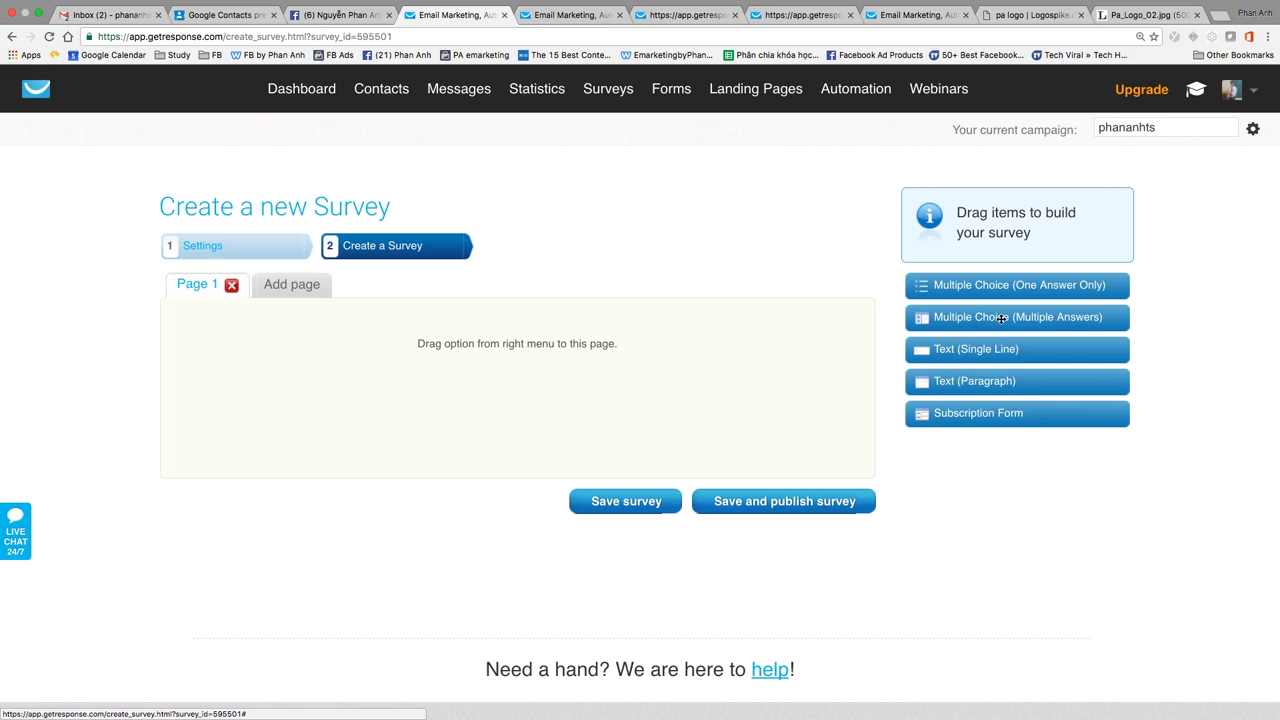
{"action": "left_click_drag", "start_coordinate": [974, 291], "coordinate": [205, 356]}
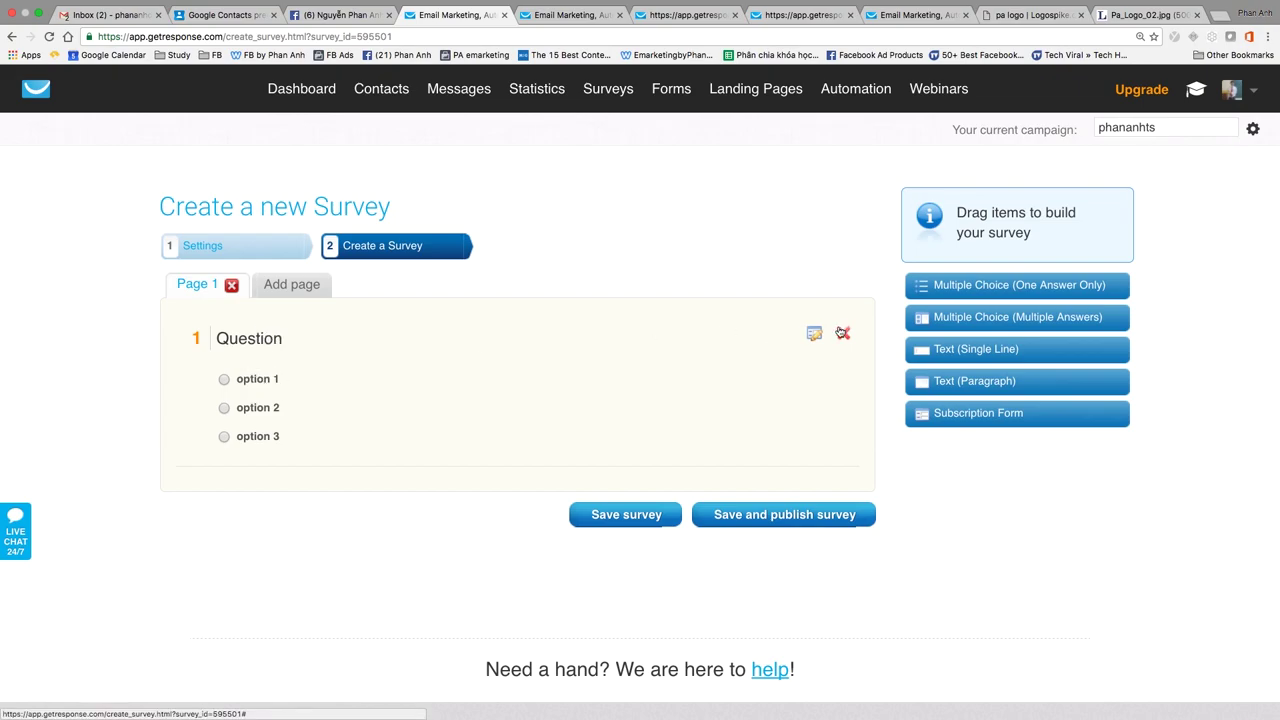
- Change the multiple-choice question's text to "Thu nhập của bạn hàng tháng là bao nhiêu tiền?"
{"action": "left_click", "coordinate": [815, 335]}
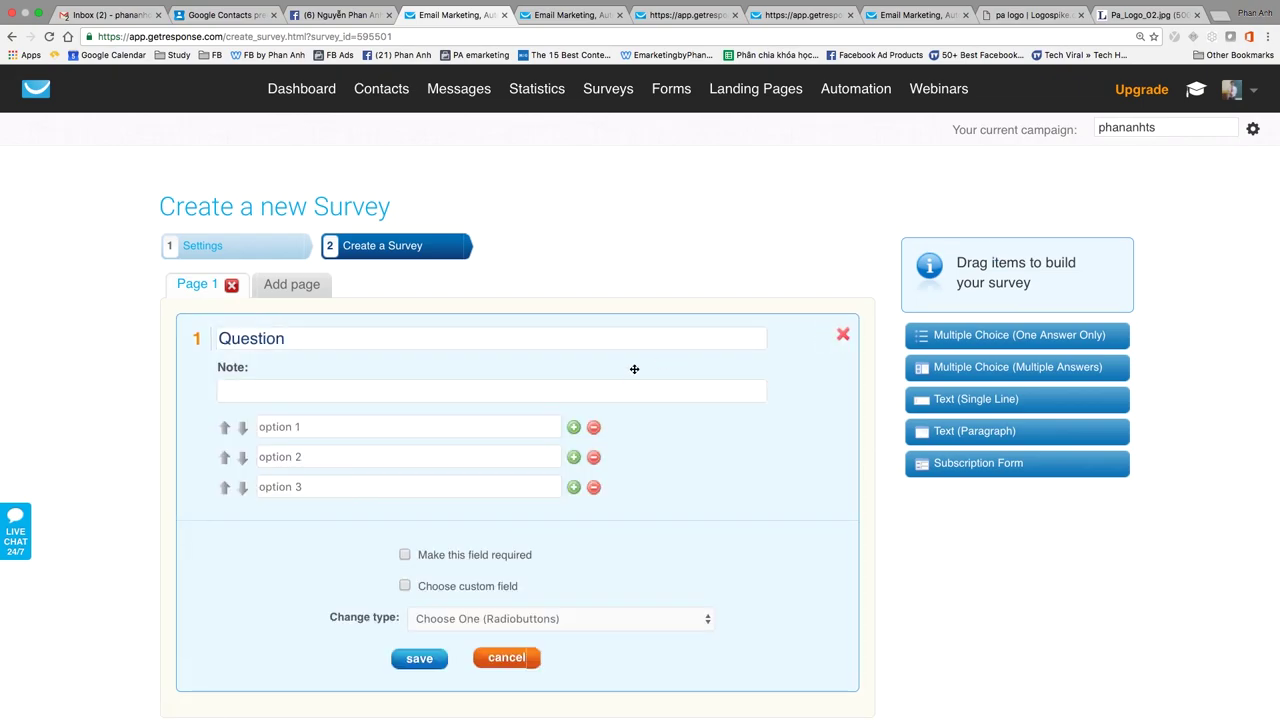
{"action": "left_click", "coordinate": [369, 338]}
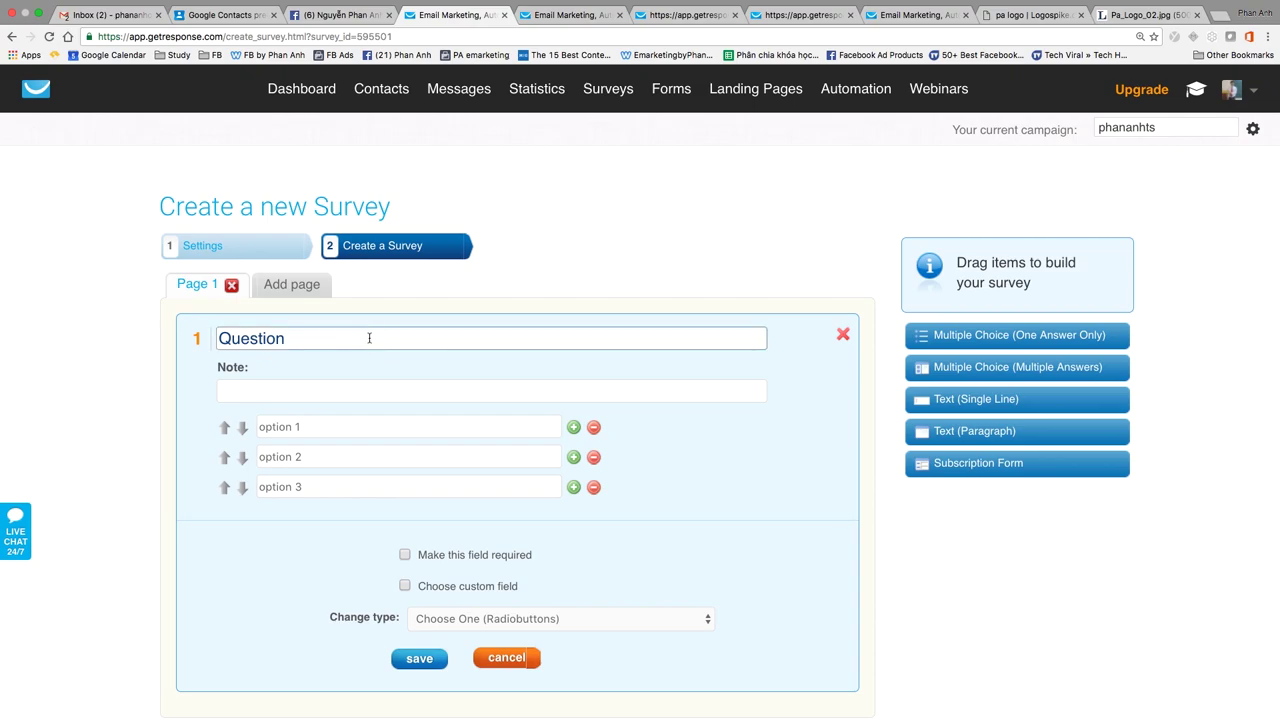
{"action": "double_click", "coordinate": [369, 338]}
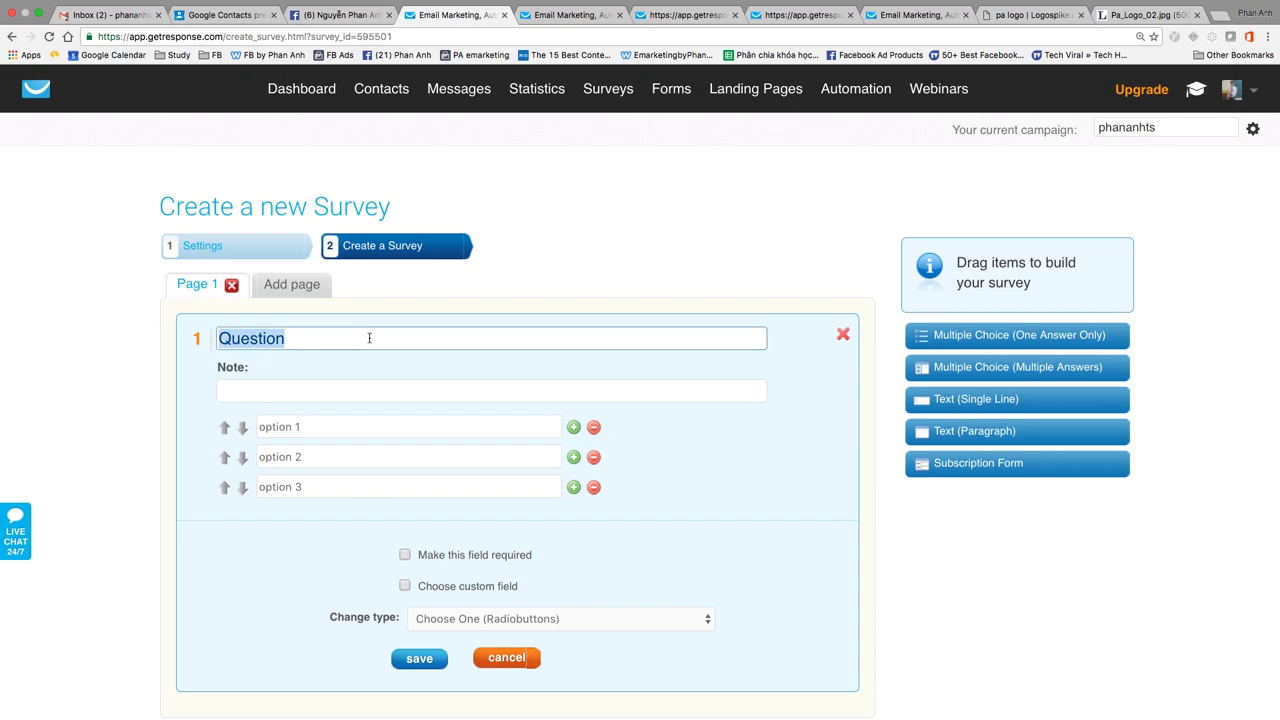
{"action": "type", "text": "Thu nhập của h"}
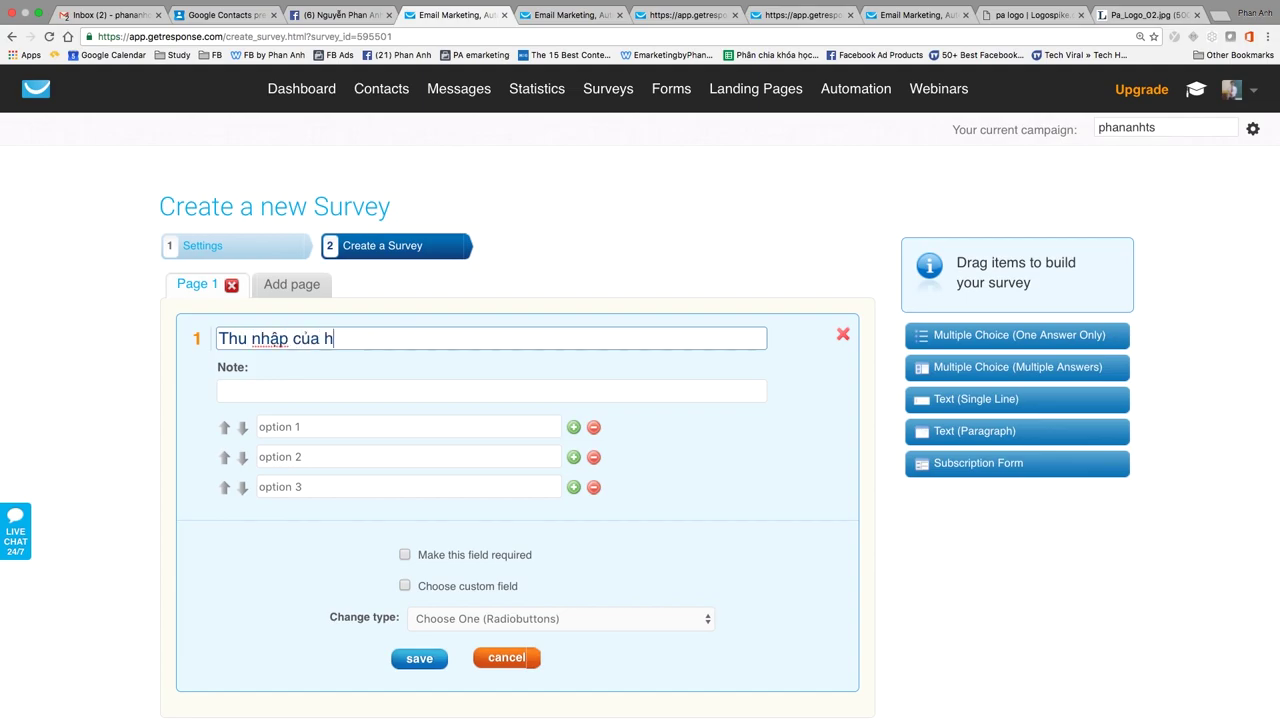
{"action": "key", "text": "BackSpace"}
{"action": "type", "text": "bạn hàng ta"}
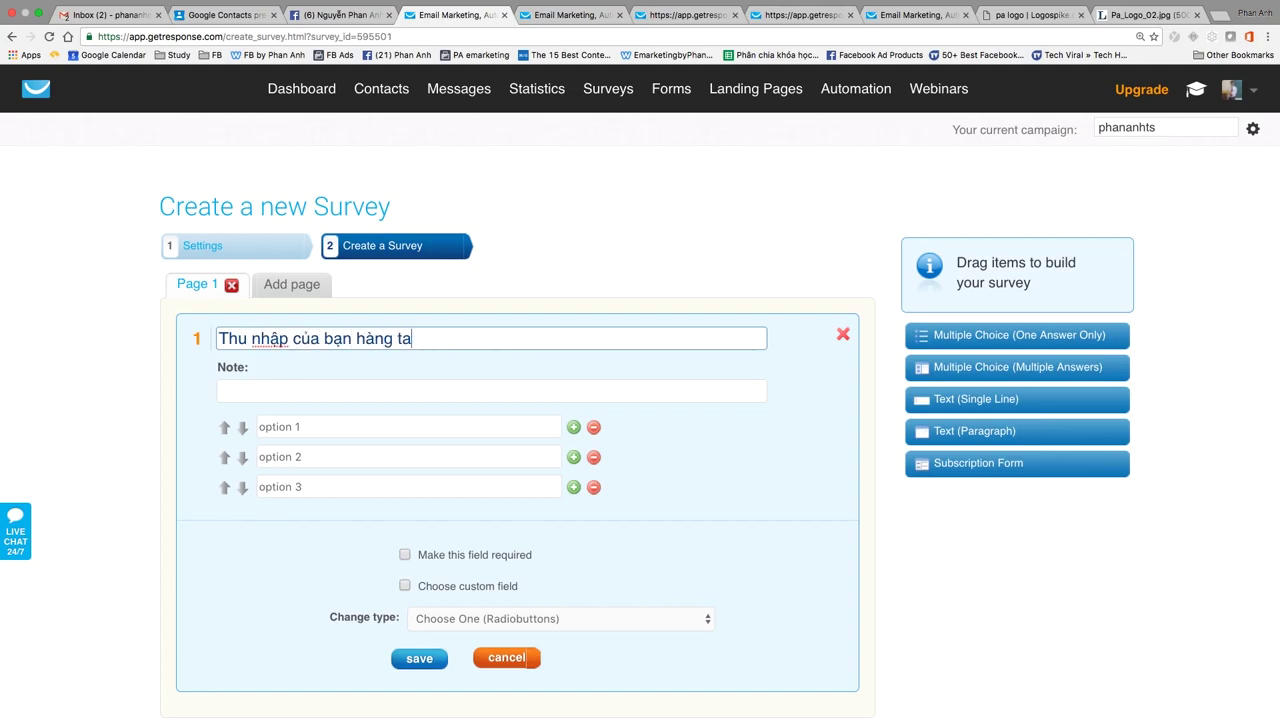
{"action": "key", "text": "BackSpace"}
{"action": "type", "text": "háng là bao nhiêu tiền"}
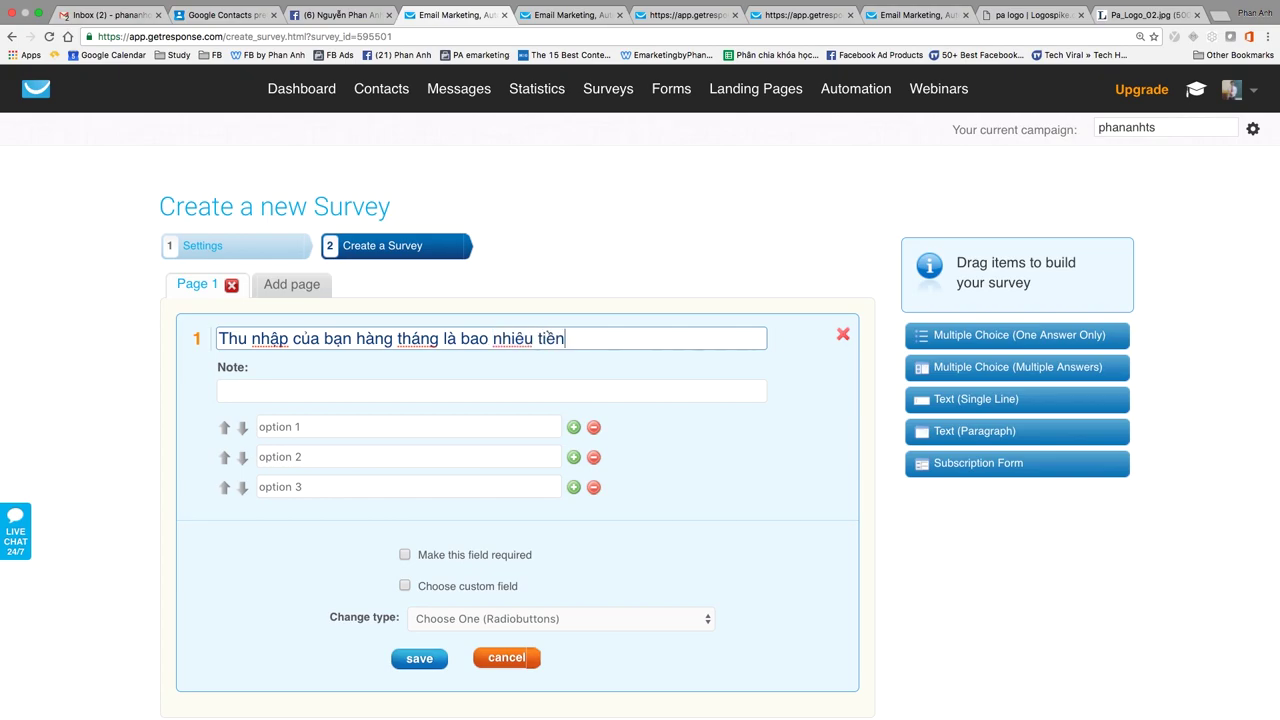
{"action": "type", "text": "?"}
- Insert an extra answer option below the first one and set the first option to "5-7 triệu đồng/ tháng"
{"action": "scroll", "coordinate": [545, 545], "scroll_direction": "down", "scroll_amount": 1}
{"action": "scroll", "coordinate": [530, 553], "scroll_direction": "up", "scroll_amount": 1}
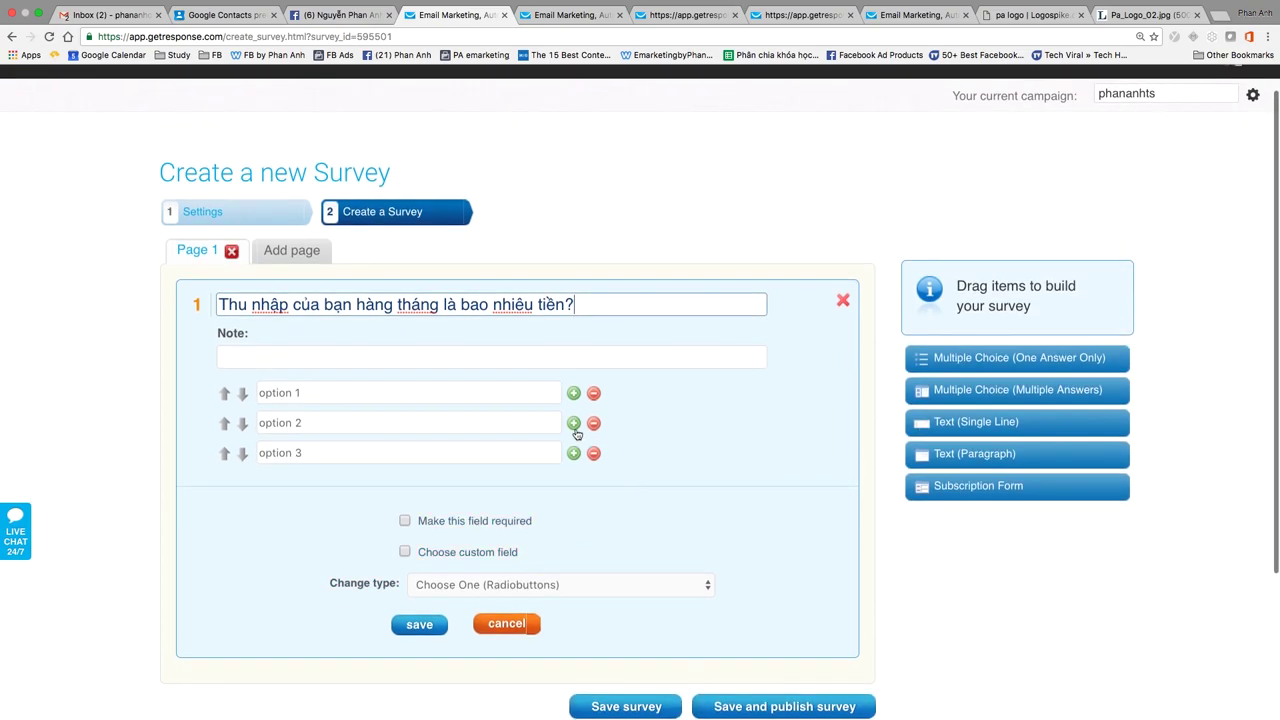
{"action": "left_click", "coordinate": [574, 399]}
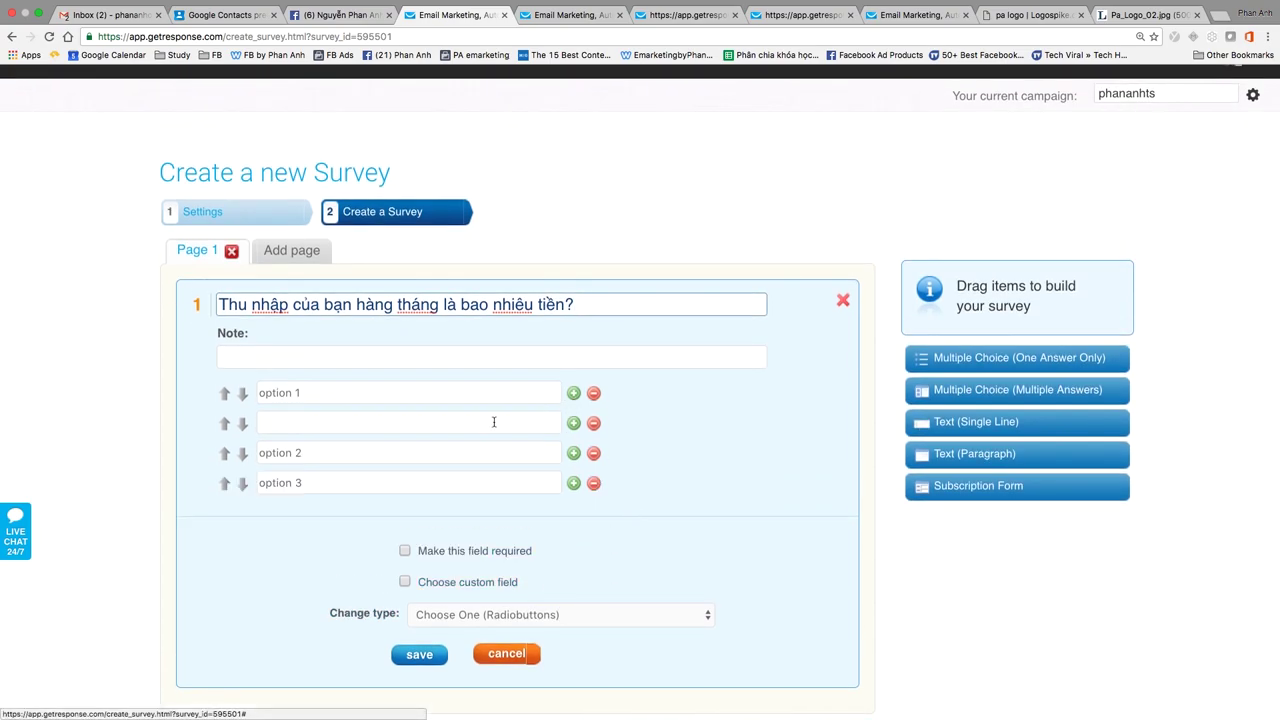
{"action": "left_click", "coordinate": [450, 421]}
{"action": "triple_click", "coordinate": [331, 393]}
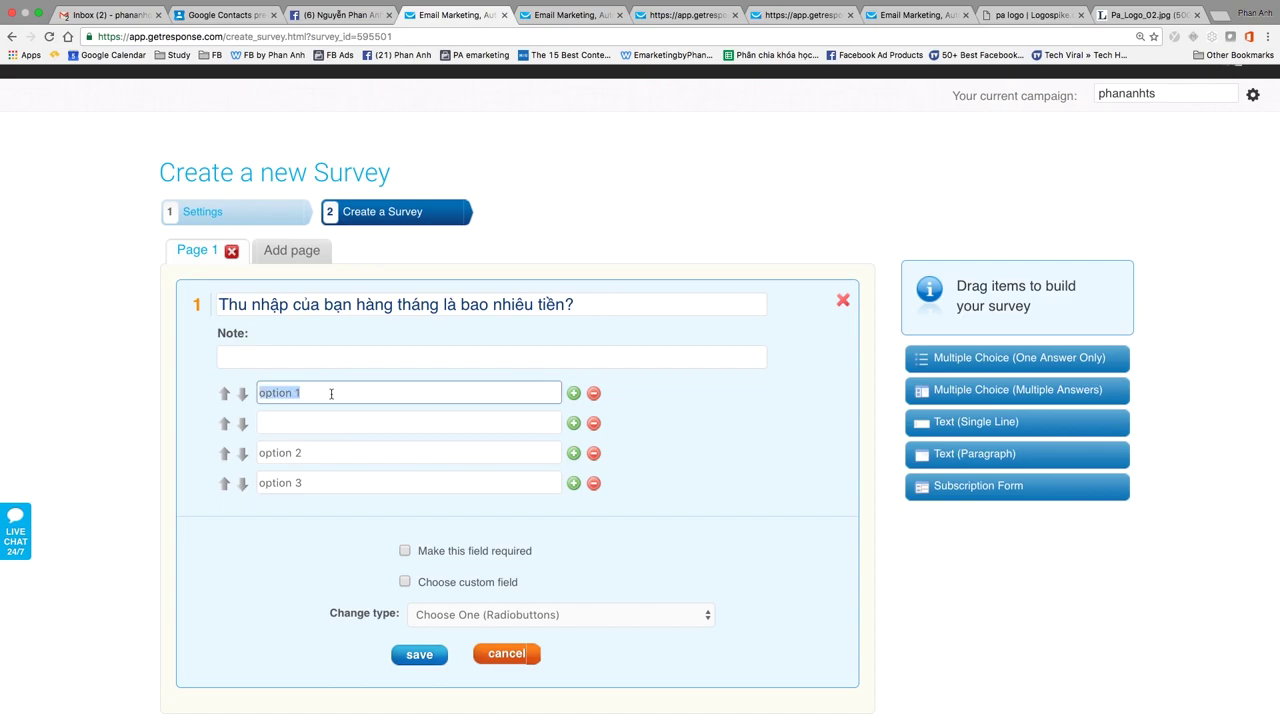
{"action": "type", "text": "5-7 triệu đồng/ tháng"}
{"action": "key", "text": "Tab"}
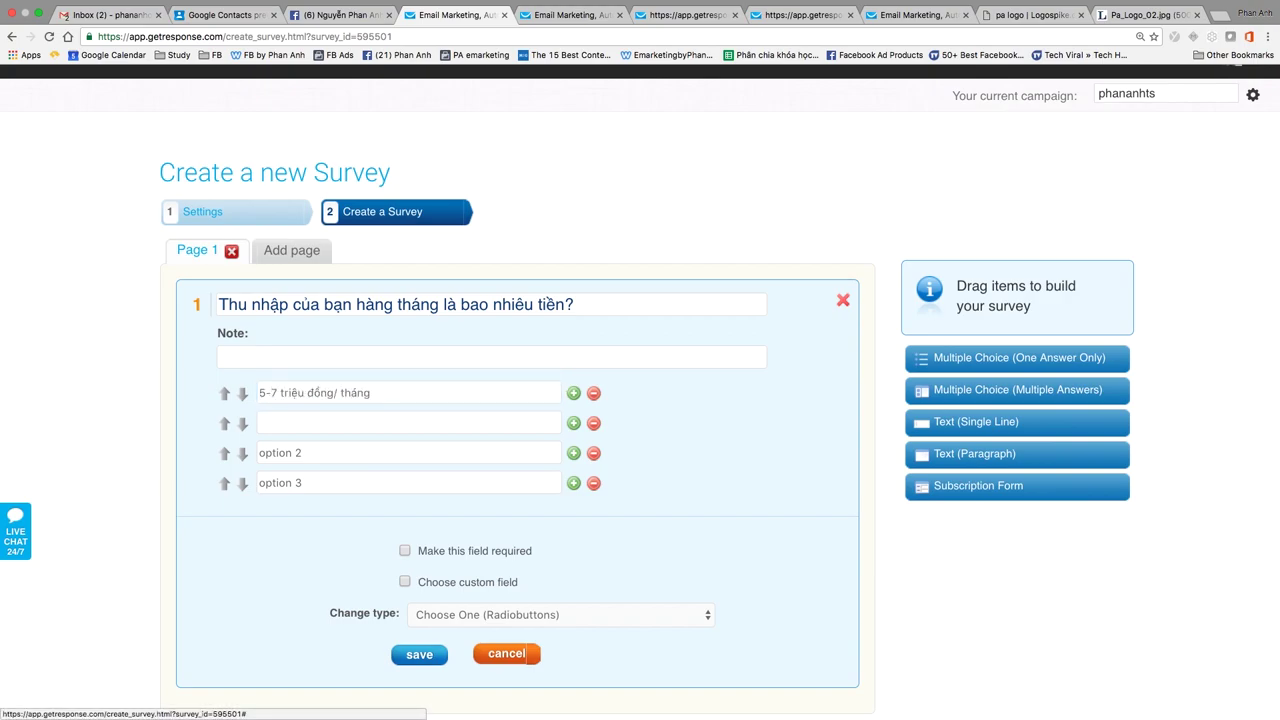
- Set the second answer option to "7-10 triệu đồng/ tháng"
{"action": "left_click", "coordinate": [330, 419]}
{"action": "type", "text": "7-1"}
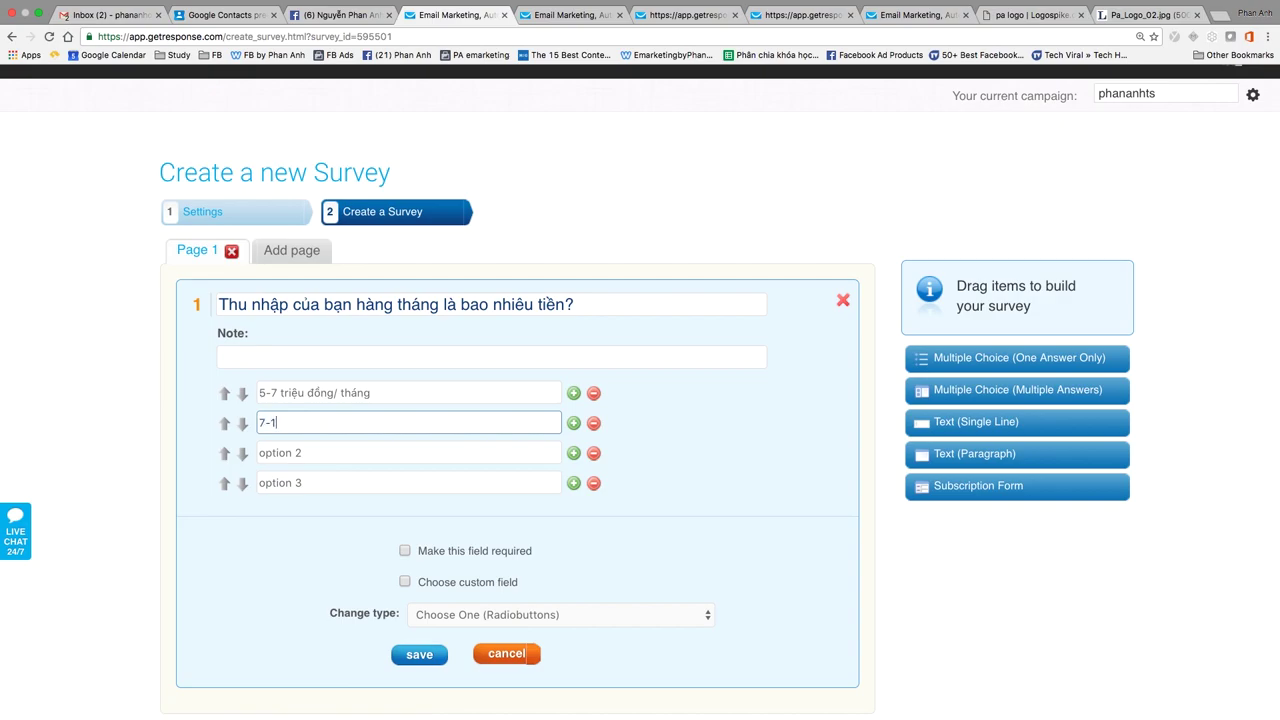
{"action": "type", "text": "triệu đồng/t hang"}
{"action": "key", "text": "BackSpace"}
{"action": "key", "text": "BackSpace"}
{"action": "key", "text": "BackSpace"}
{"action": "type", "text": "á"}
{"action": "type", "text": "áng"}
- Replace the third answer option's text with "10-15 triệu đồng/ tháng"
{"action": "left_click", "coordinate": [332, 460]}
{"action": "key", "text": "super+a"}
{"action": "type", "text": "10"}
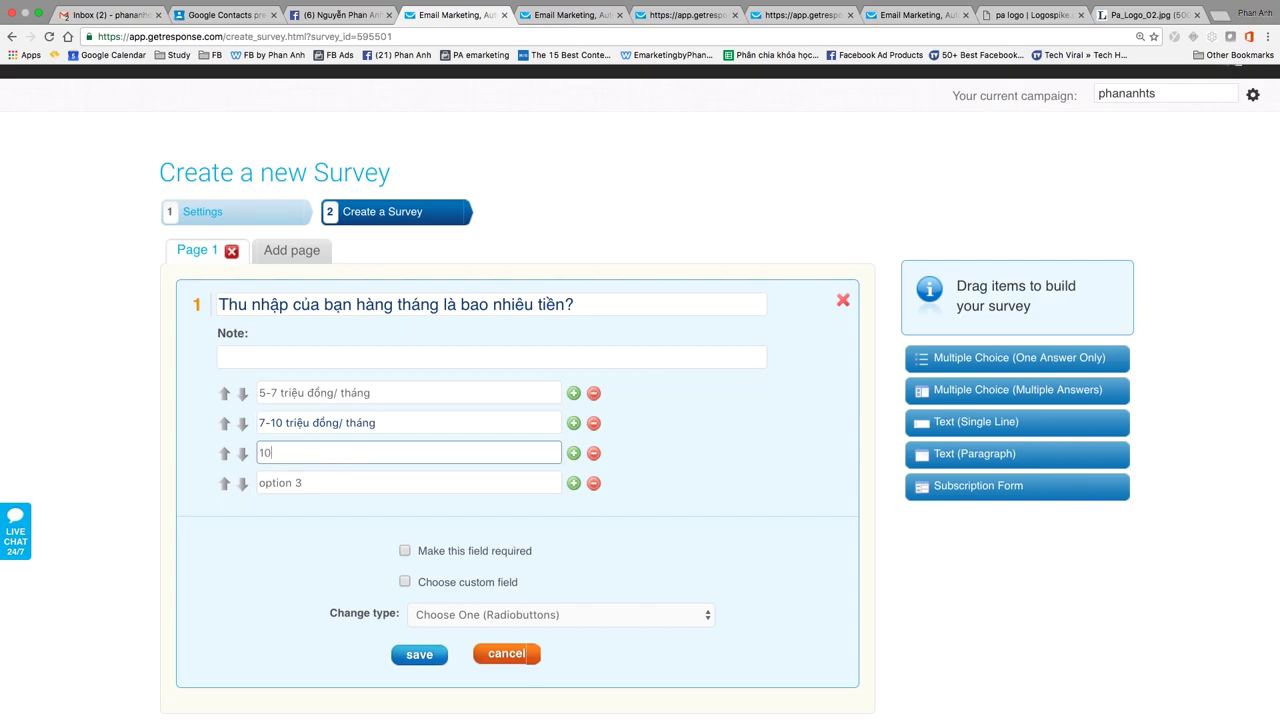
{"action": "type", "text": "-15 triuee"}
{"action": "type", "text": "ệu đồng/ tháng"}
- Reuse the third option's text in the fourth answer option and change it to "Trên 15 triệu đồng/ tháng"
{"action": "key", "text": "super+a"}
{"action": "key", "text": "super+c"}
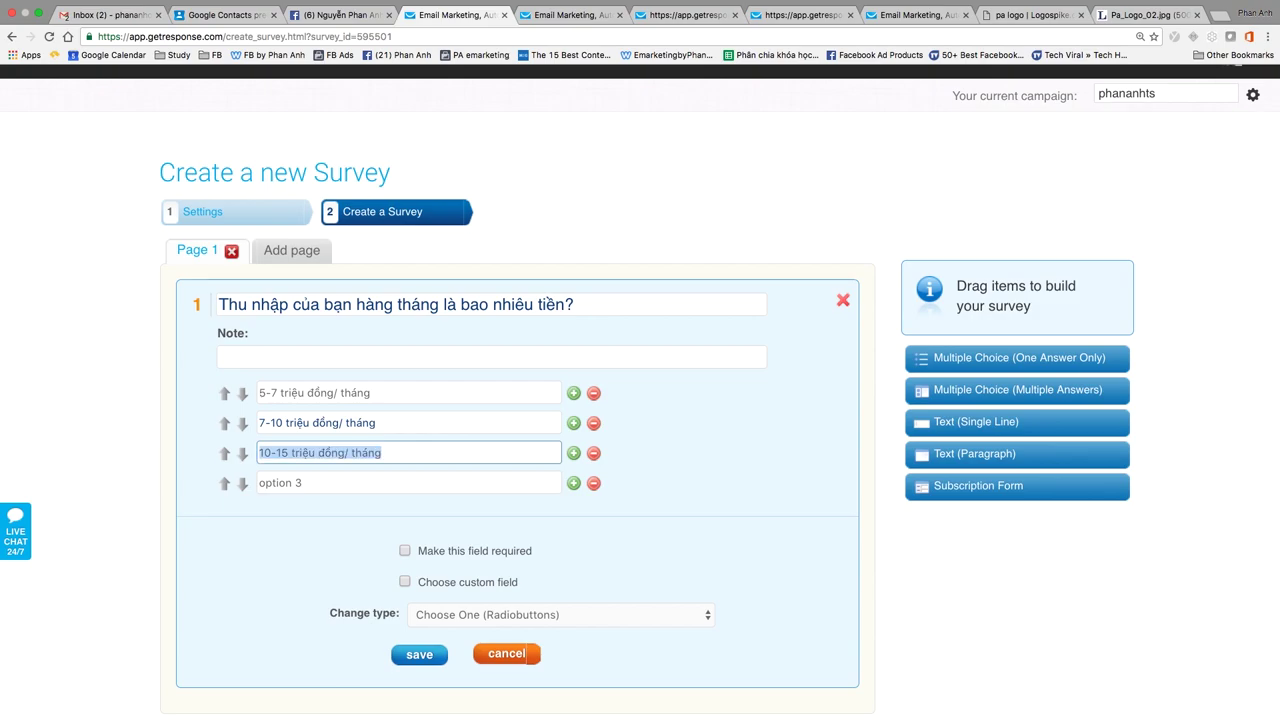
{"action": "key", "text": "Tab"}
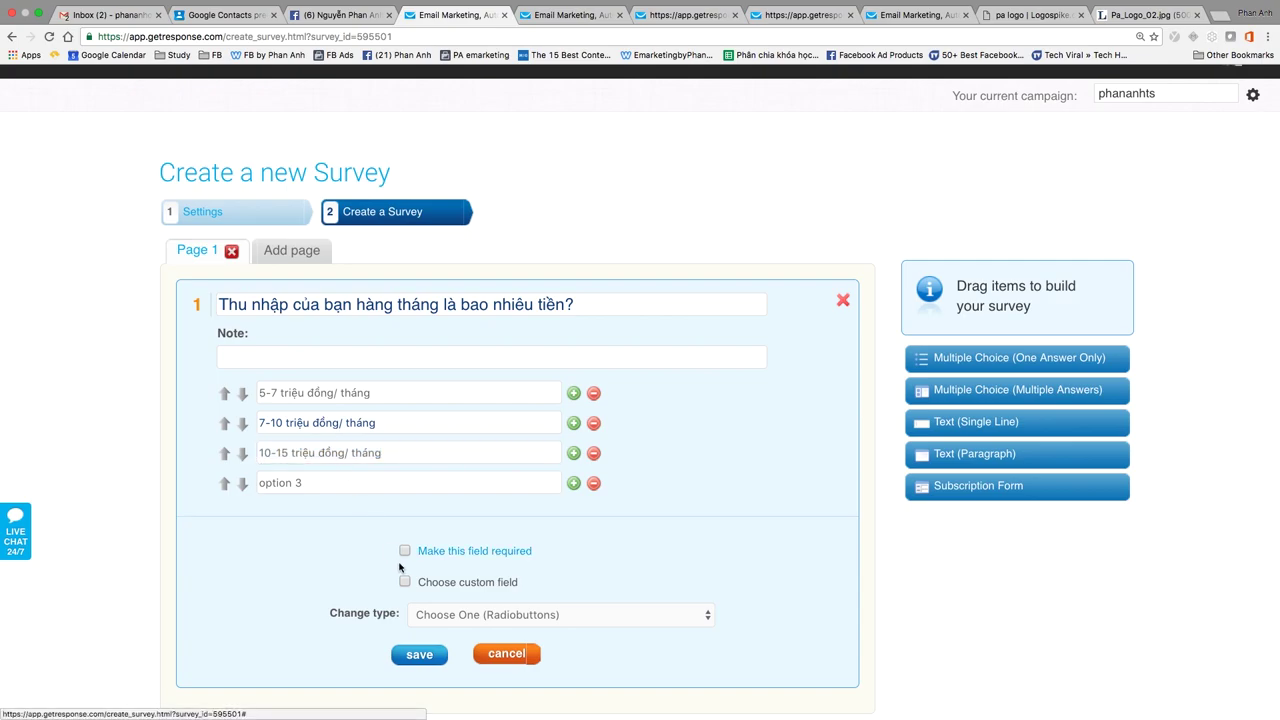
{"action": "triple_click", "coordinate": [335, 483]}
{"action": "key", "text": "super+v"}
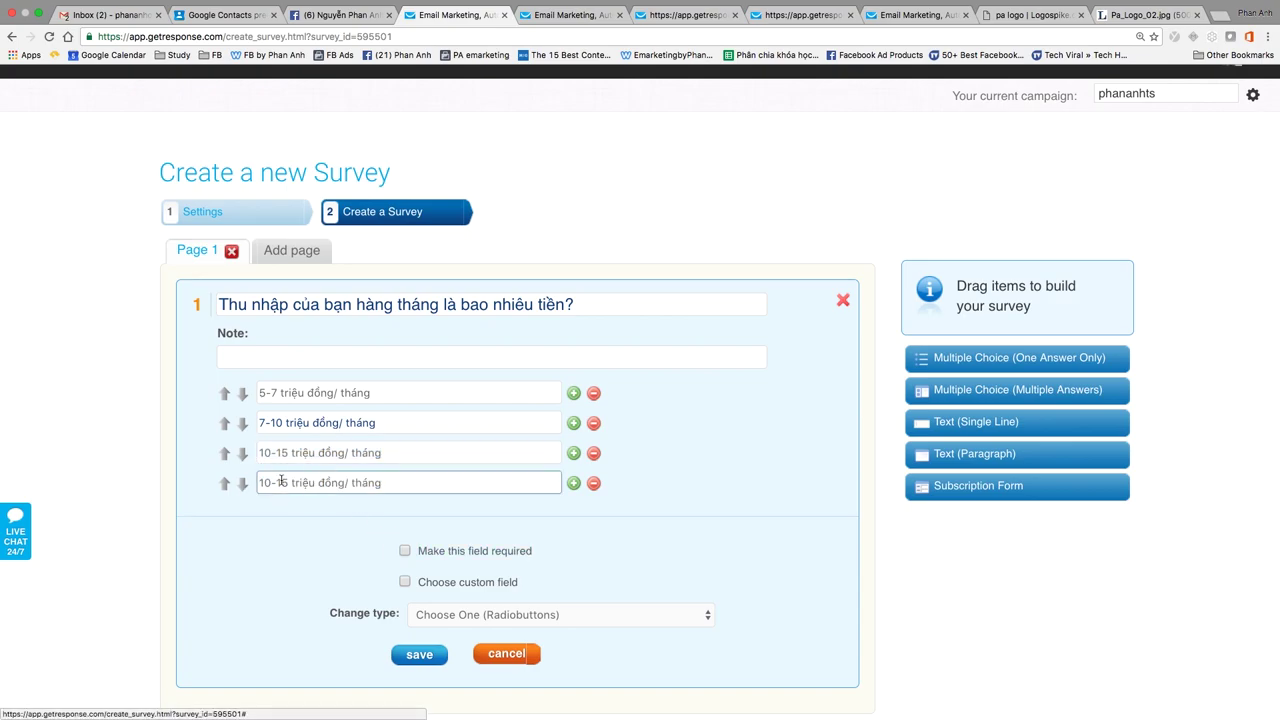
{"action": "left_click_drag", "start_coordinate": [277, 483], "coordinate": [259, 483]}
{"action": "type", "text": "Trên"}
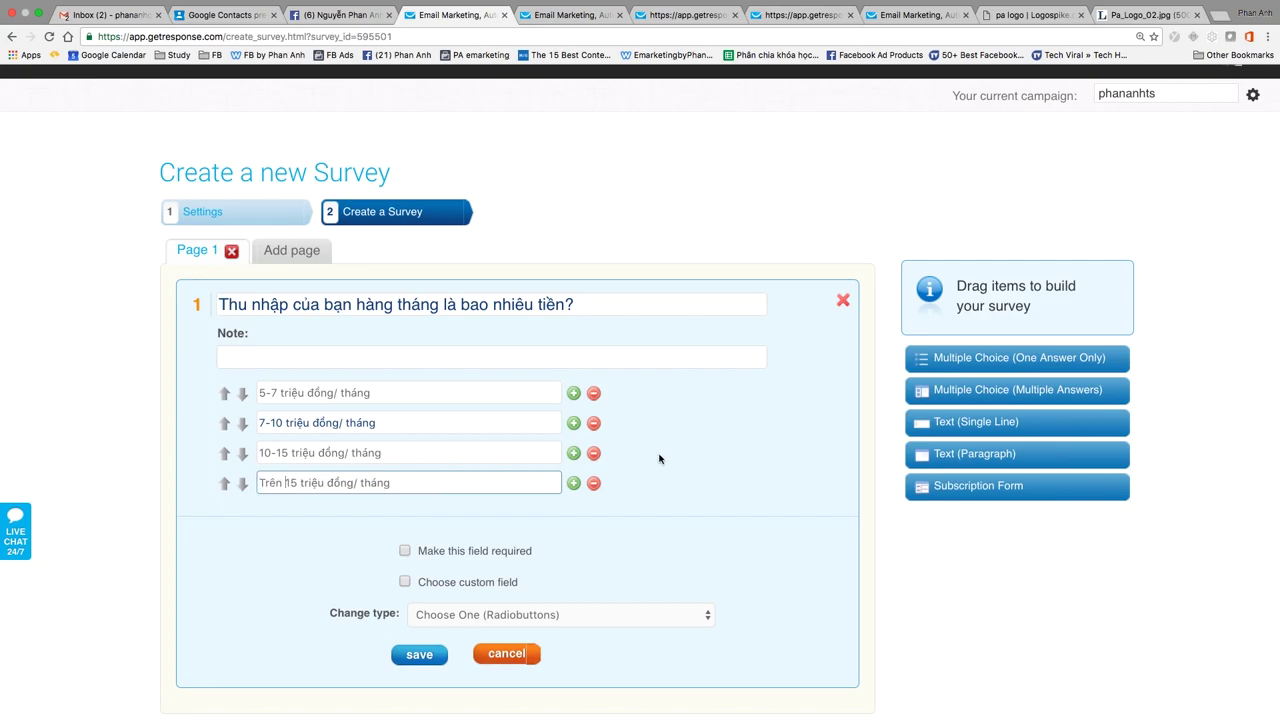
{"action": "left_click", "coordinate": [499, 352]}
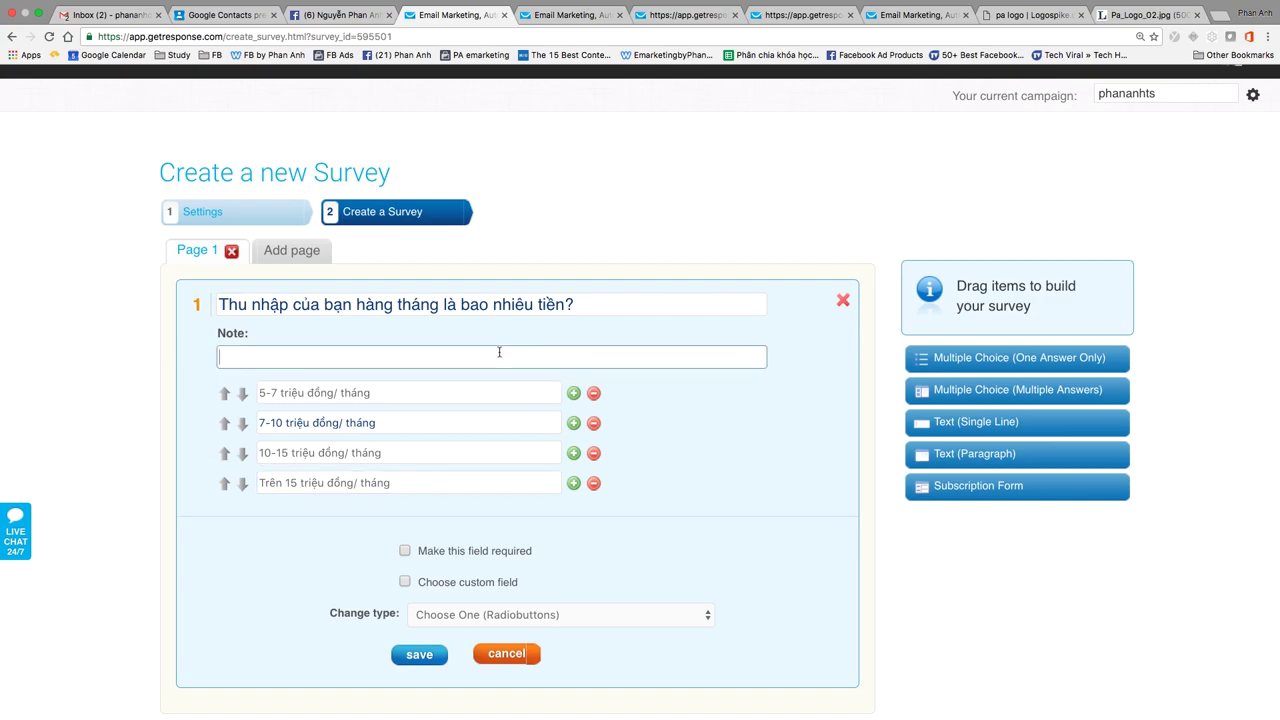
- Add a Subscription Form and a Text (Single Line) question to page 1 below the income question
{"action": "scroll", "coordinate": [806, 423], "scroll_direction": "down", "scroll_amount": 3}
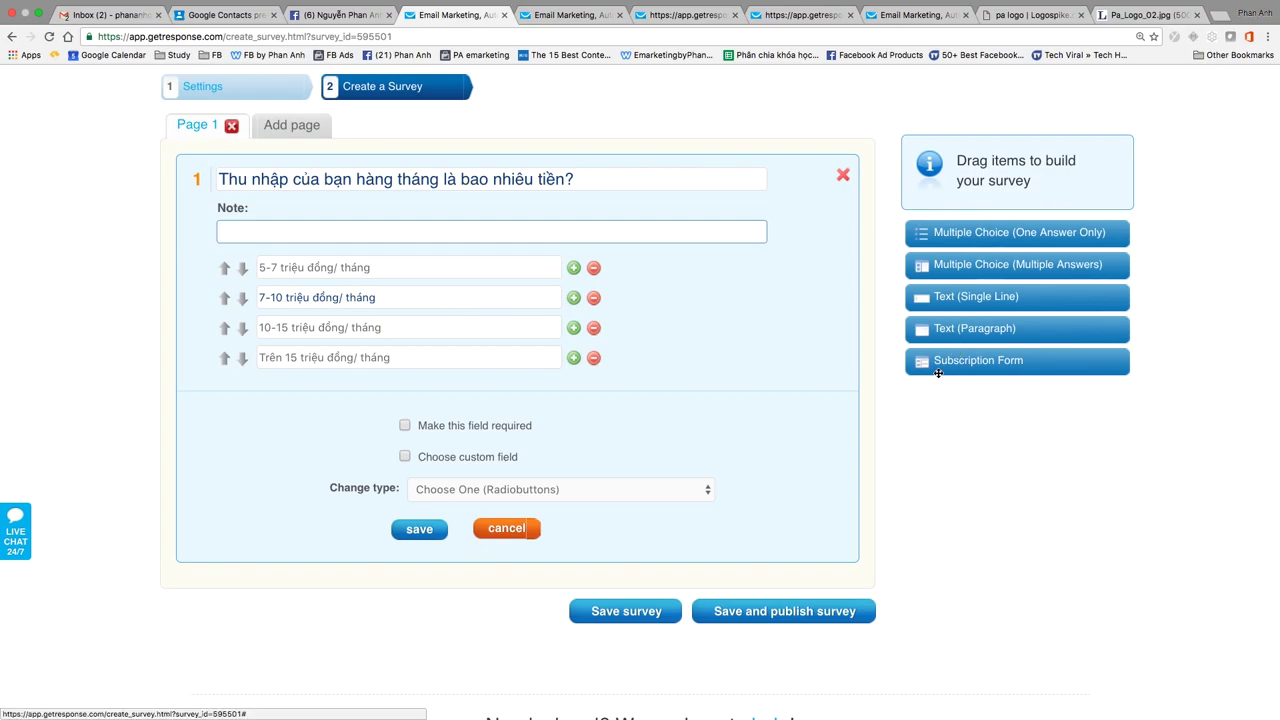
{"action": "left_click_drag", "start_coordinate": [969, 366], "coordinate": [486, 591]}
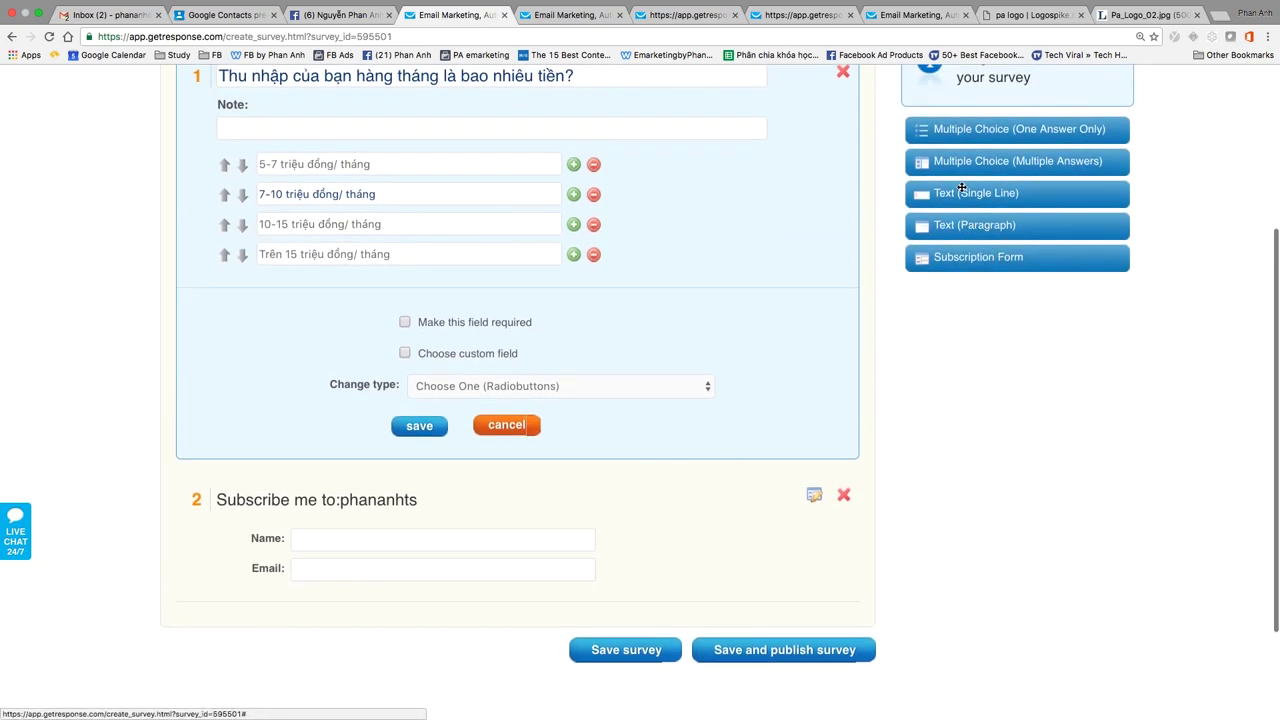
{"action": "left_click_drag", "start_coordinate": [962, 193], "coordinate": [760, 702]}
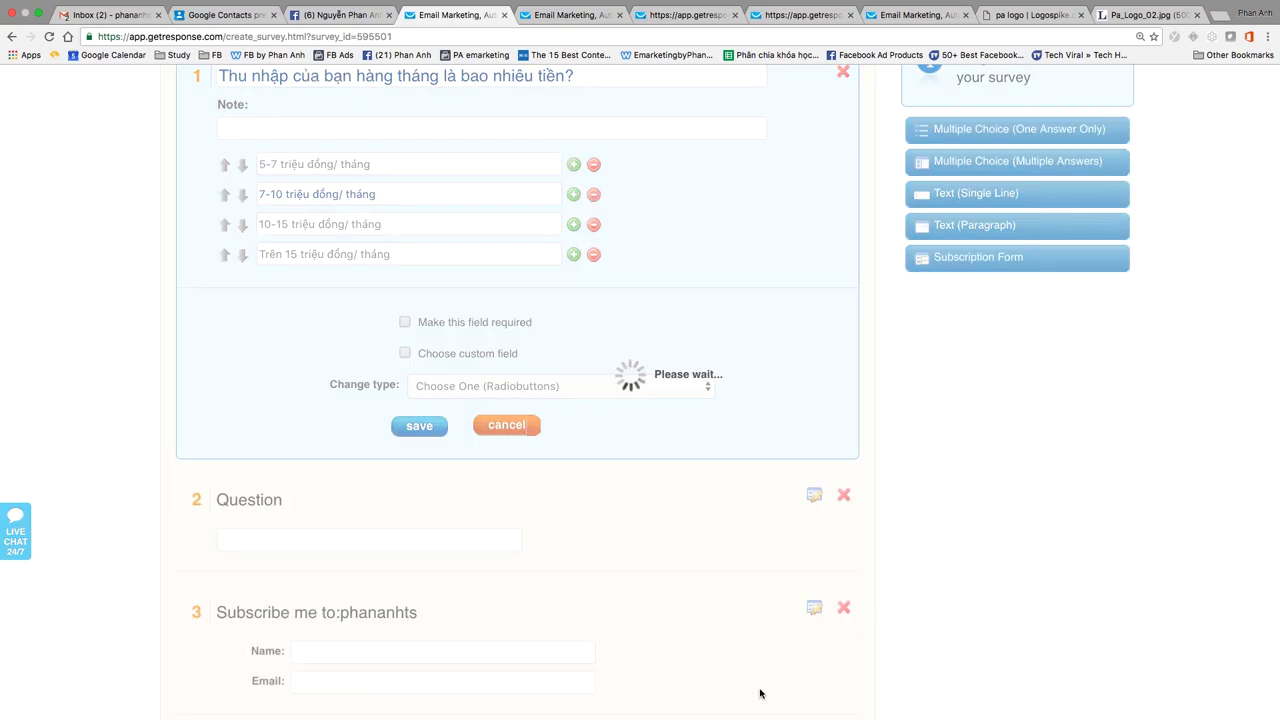
- Save and publish the survey and copy the address of its publishing link
{"action": "scroll", "coordinate": [820, 645], "scroll_direction": "down", "scroll_amount": 5}
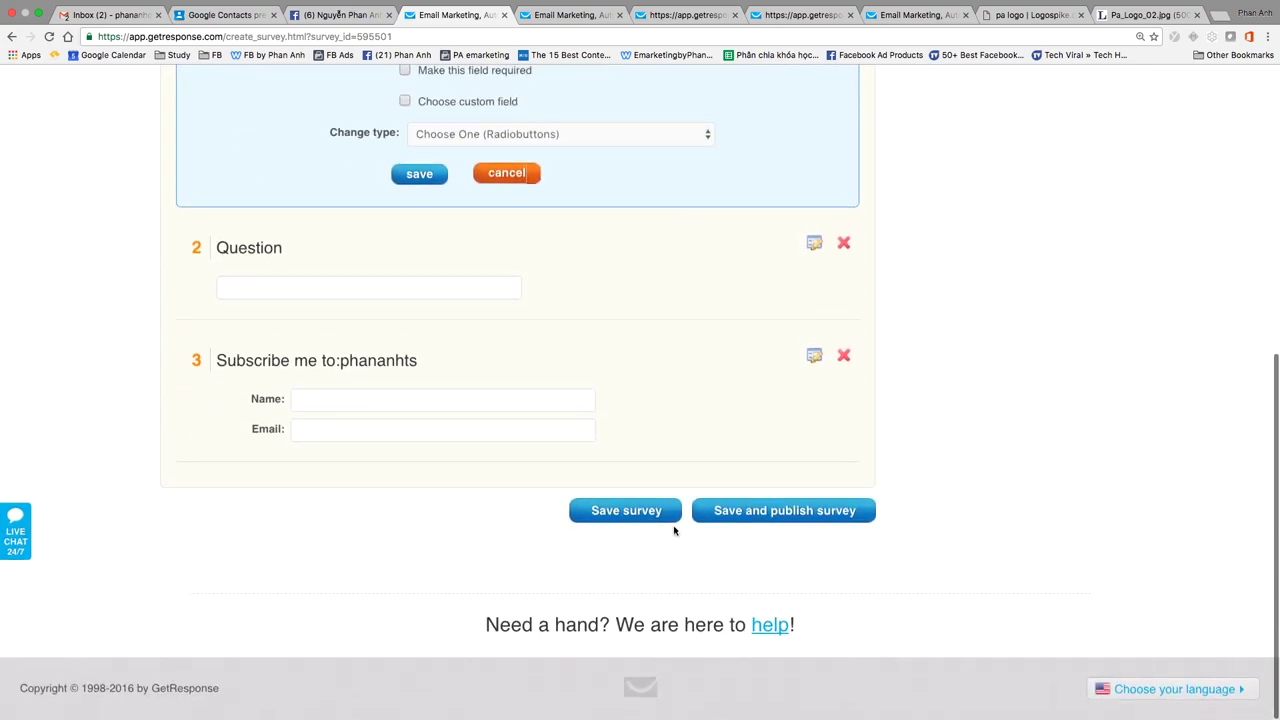
{"action": "left_click", "coordinate": [729, 511]}
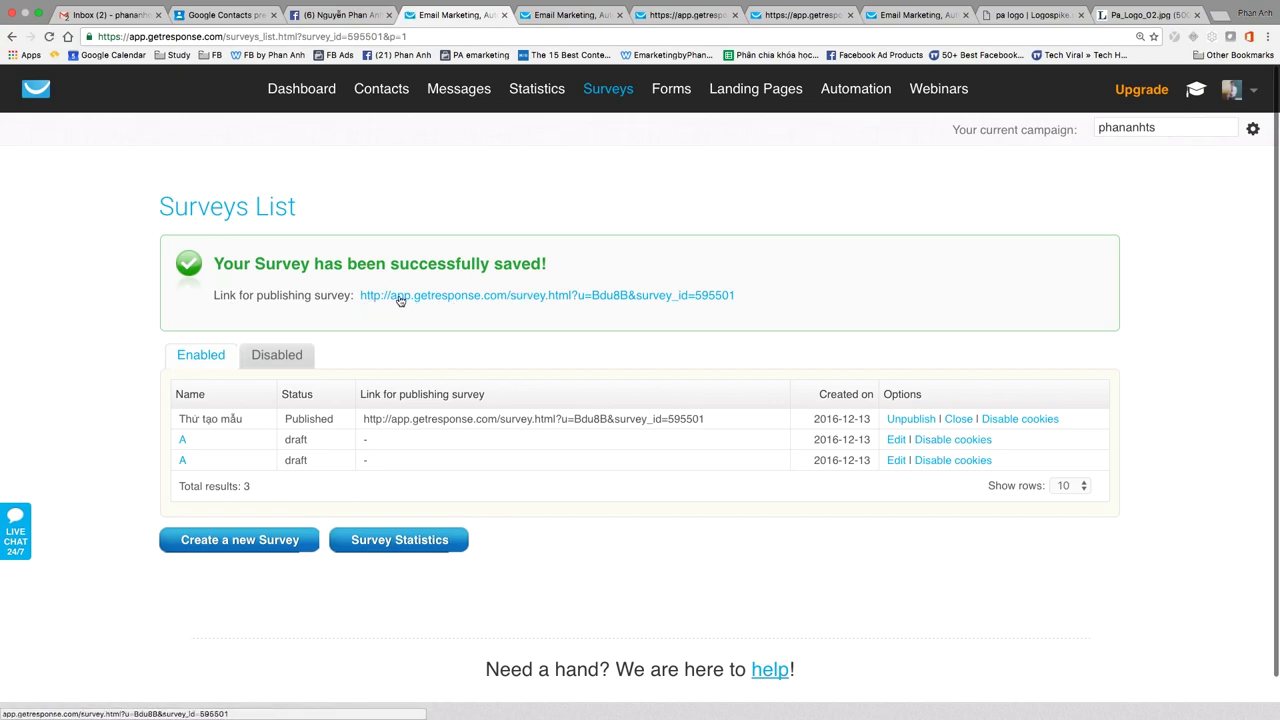
{"action": "right_click", "coordinate": [494, 297]}
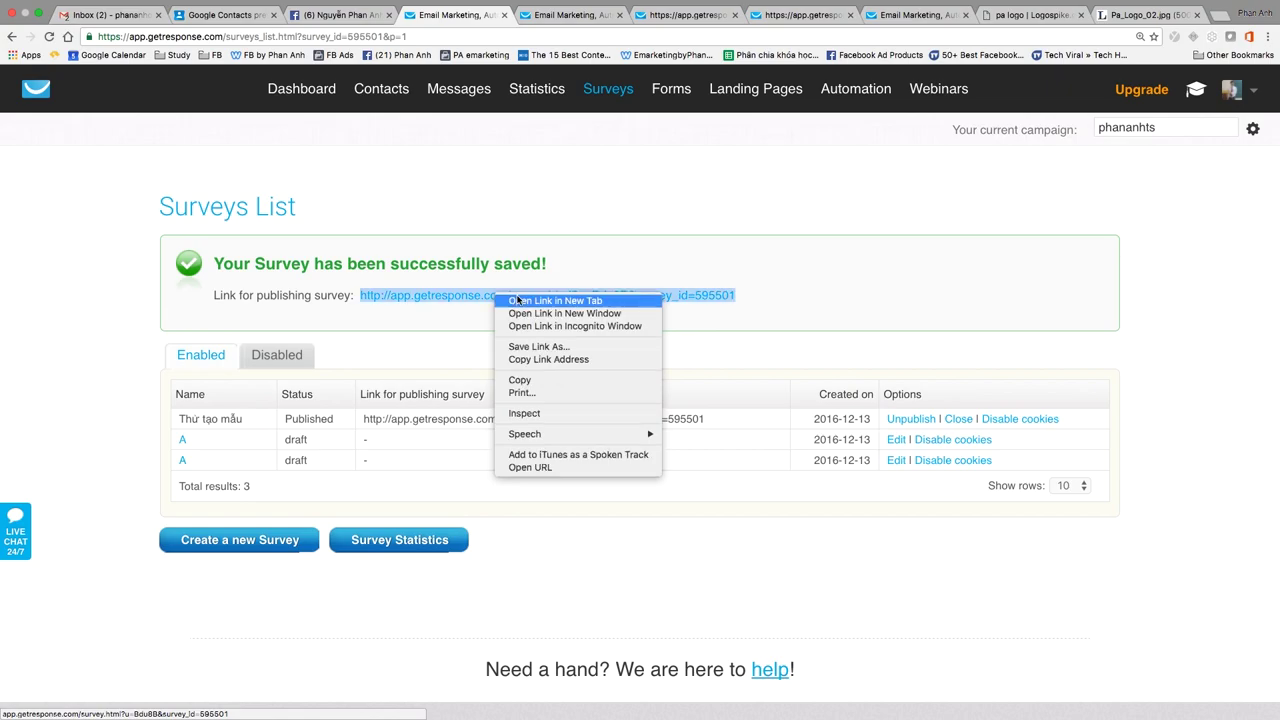
{"action": "left_click", "coordinate": [572, 359]}
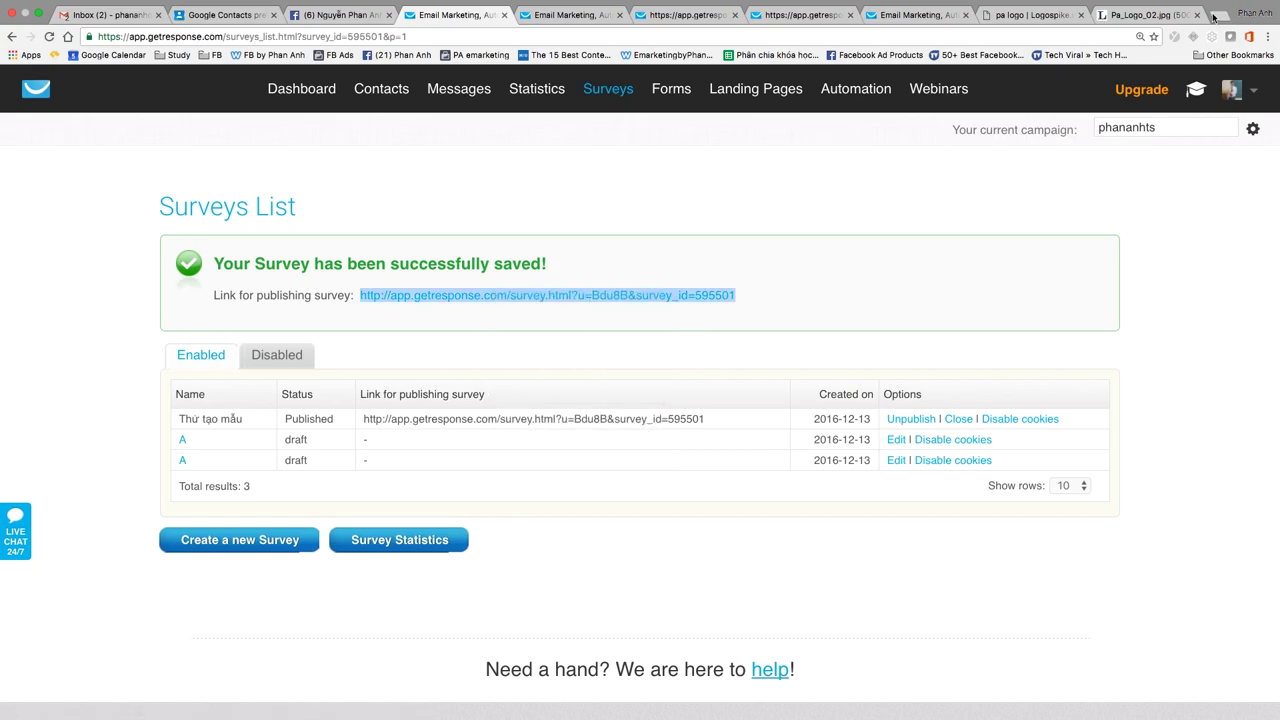
- Load the copied survey link in the browser tab showing the logo image and review the published survey from logo to subscription form
{"action": "left_click", "coordinate": [1139, 15]}
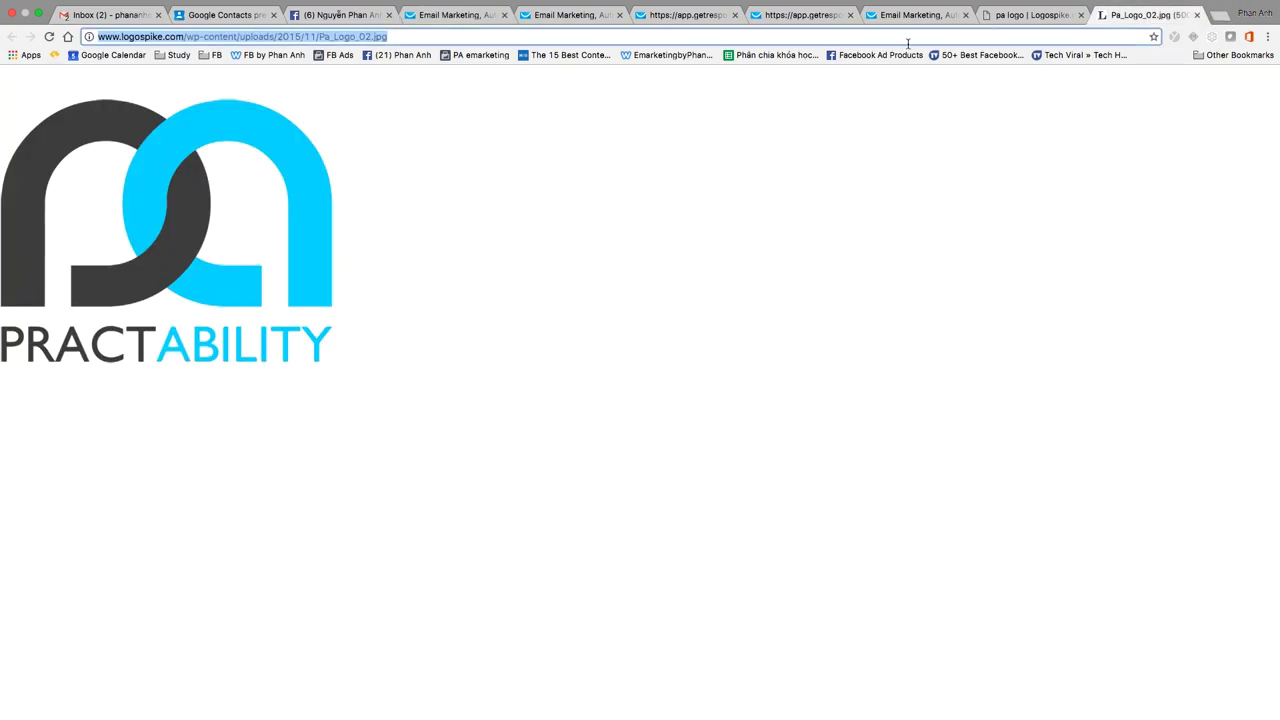
{"action": "key", "text": "super+v"}
{"action": "key", "text": "Return"}
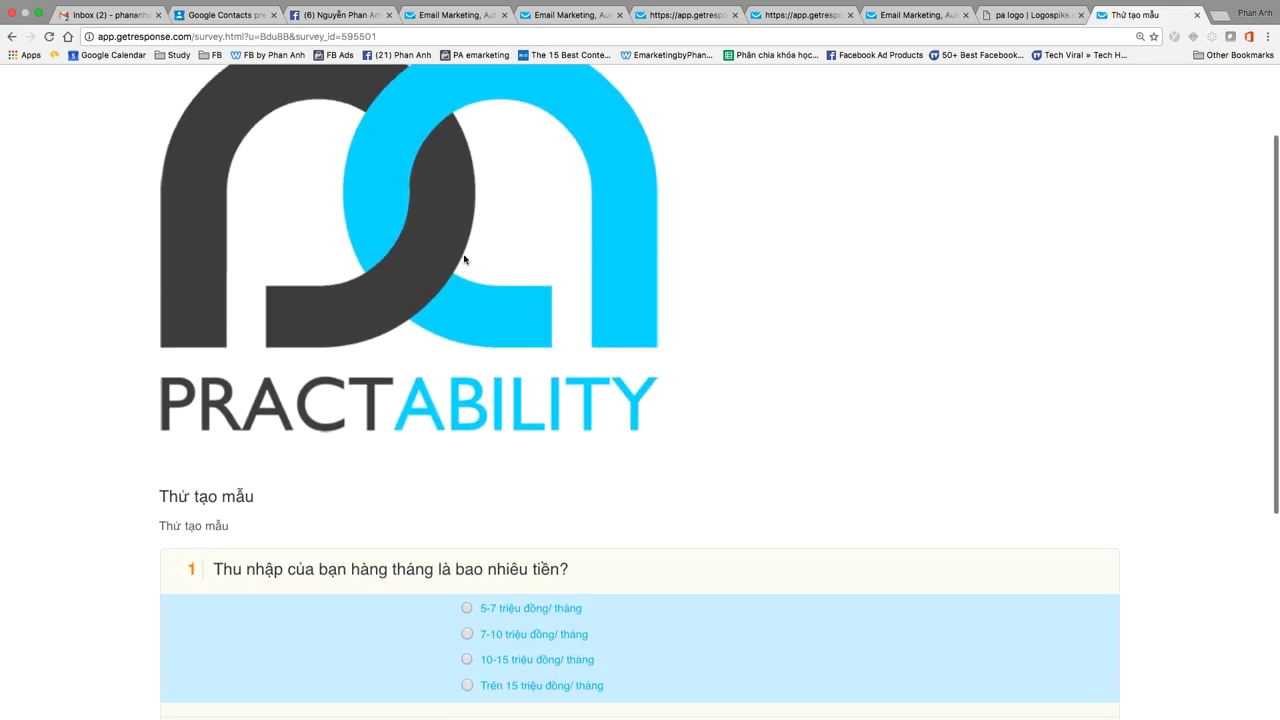
{"action": "scroll", "coordinate": [391, 210], "scroll_direction": "up", "scroll_amount": 2}
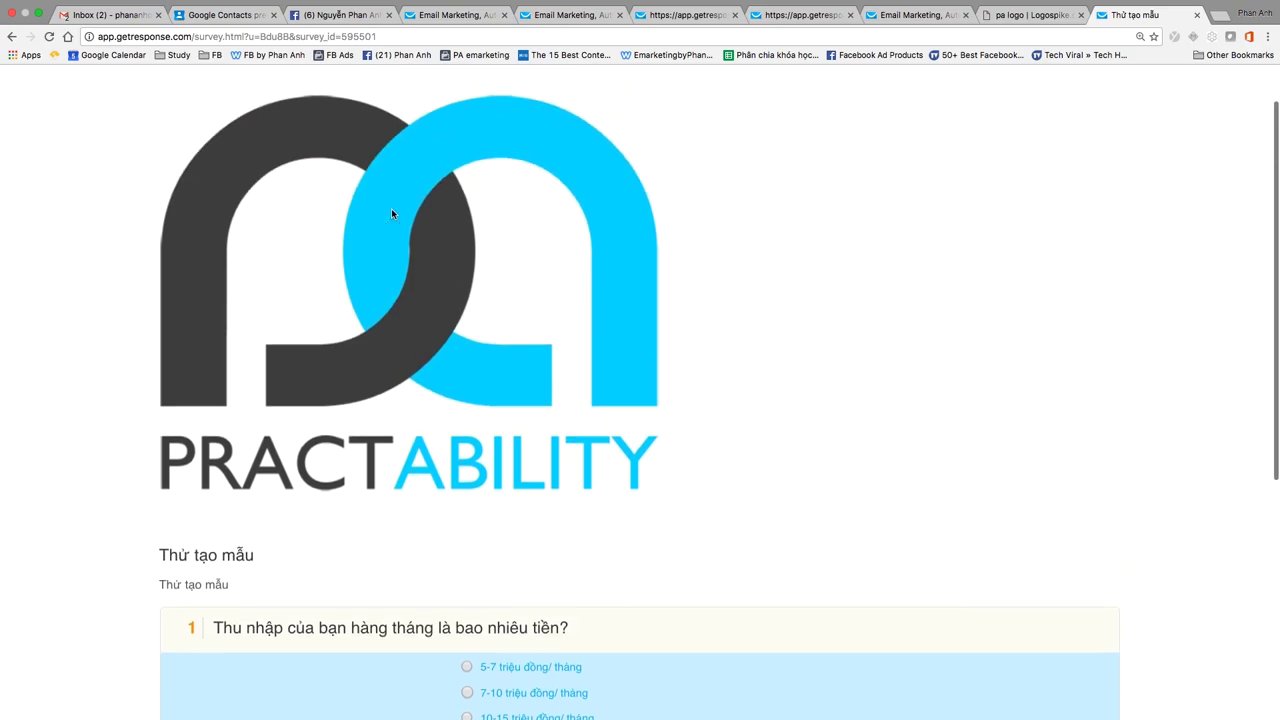
{"action": "scroll", "coordinate": [391, 213], "scroll_direction": "down", "scroll_amount": 8}
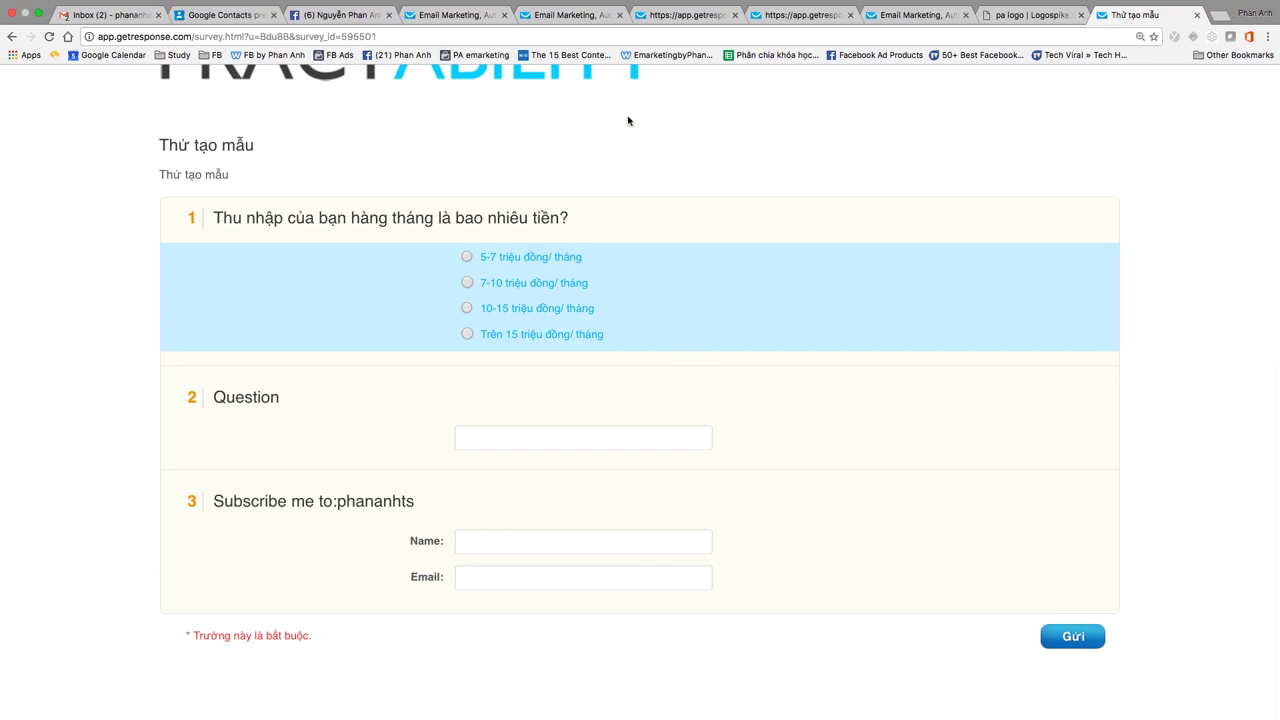
{"action": "scroll", "coordinate": [628, 121], "scroll_direction": "up", "scroll_amount": 6}
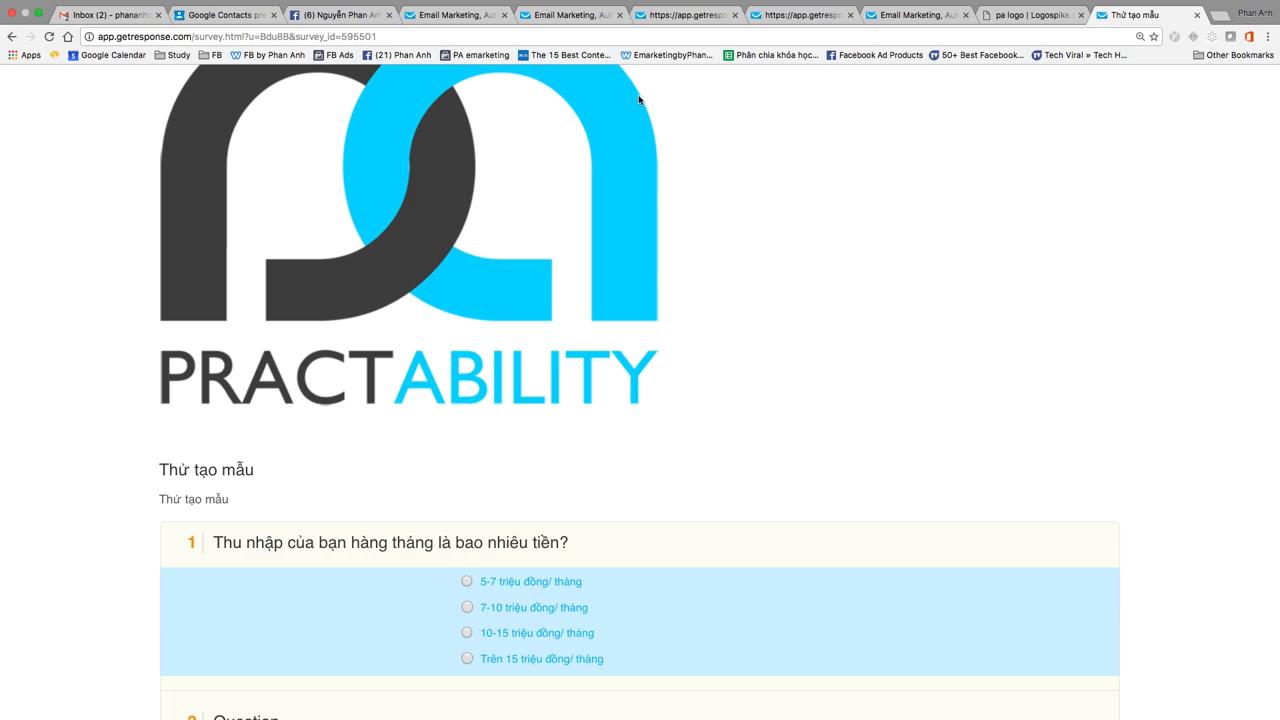
- Return to the Surveys List page and show the available survey options
{"action": "left_click", "coordinate": [455, 15]}
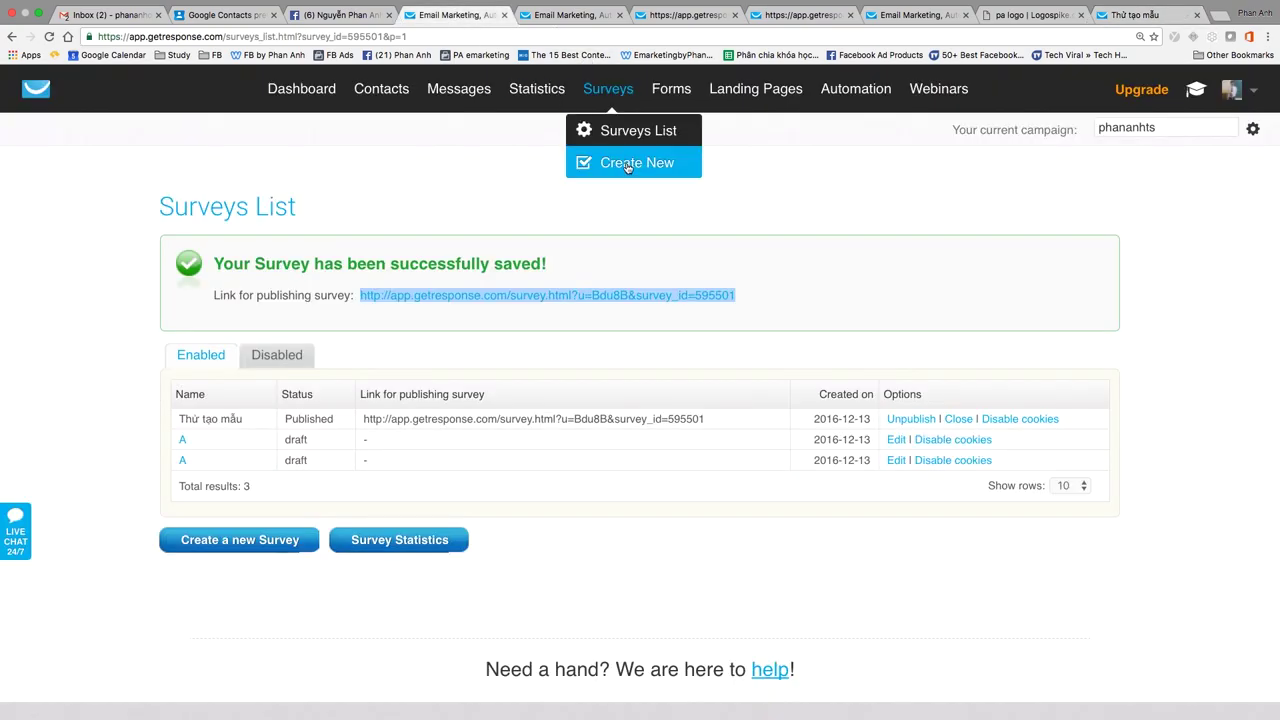
{"action": "mouse_move", "coordinate": [610, 89]}
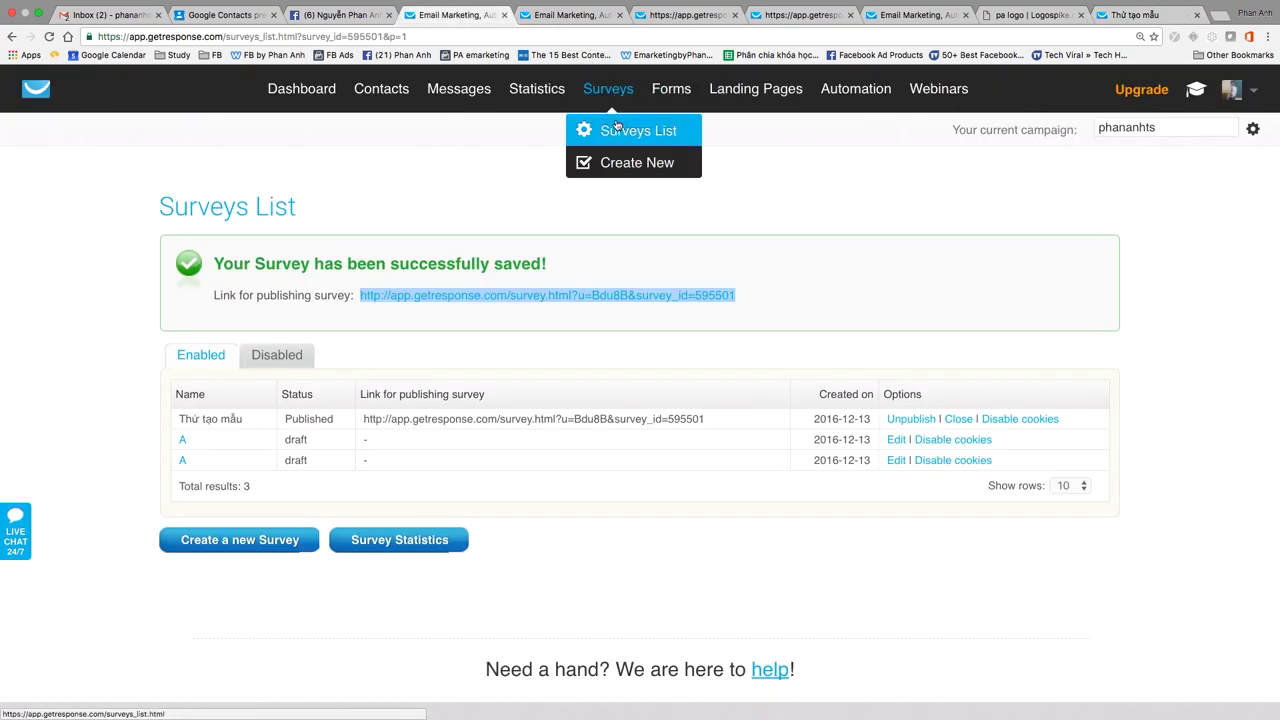